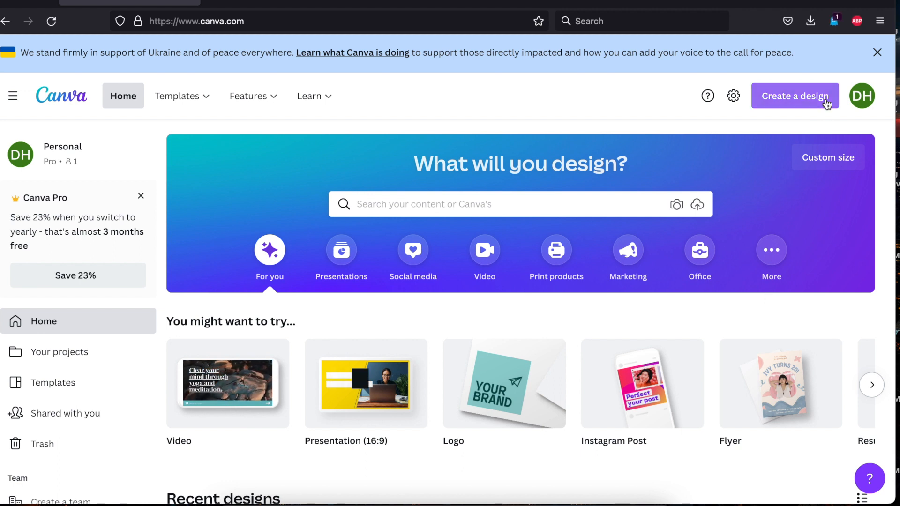
Create a new blank custom-size design 2 in wide by 3.5 in high
{"action": "left_click", "coordinate": [796, 103]}
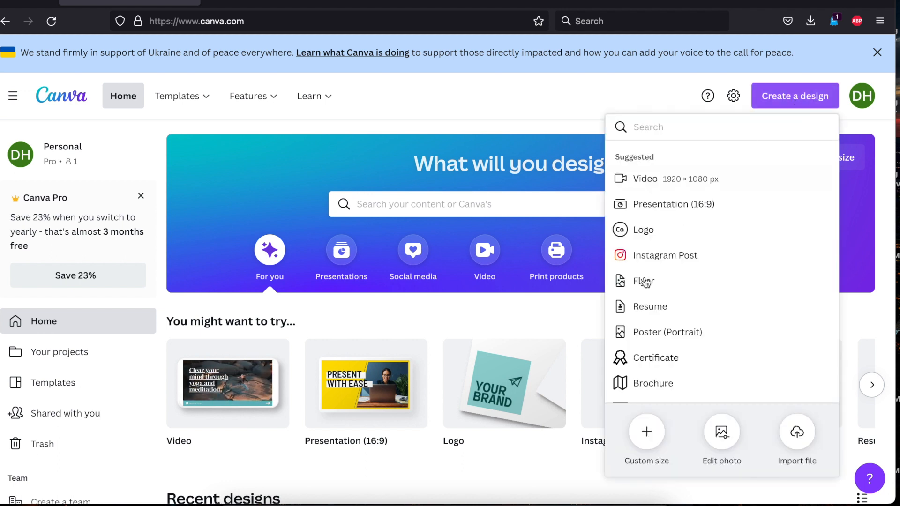
{"action": "left_click", "coordinate": [647, 438]}
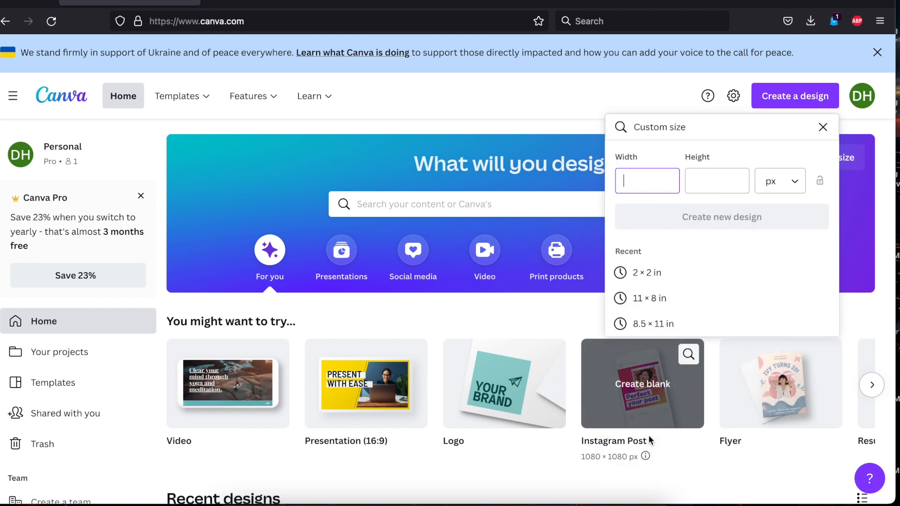
{"action": "left_click", "coordinate": [794, 183]}
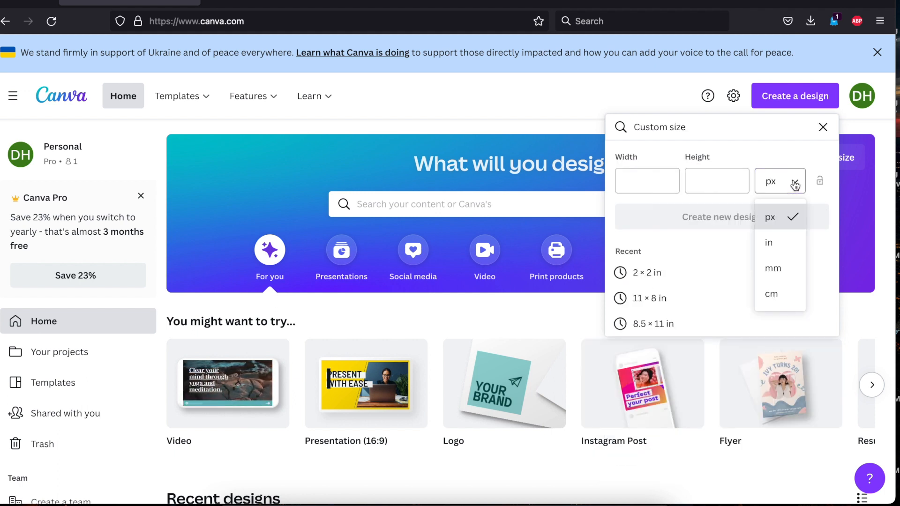
{"action": "left_click", "coordinate": [778, 243]}
{"action": "left_click", "coordinate": [638, 180]}
{"action": "left_click", "coordinate": [638, 180]}
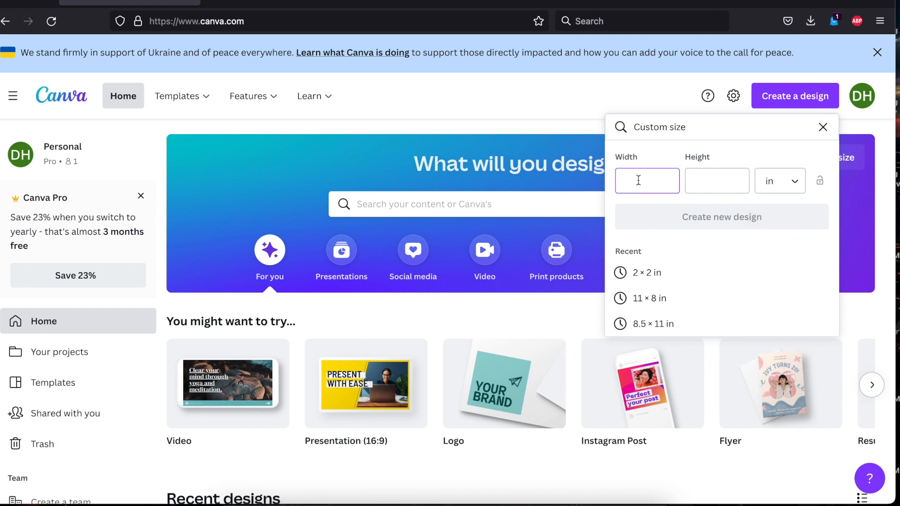
{"action": "key", "text": "Tab"}
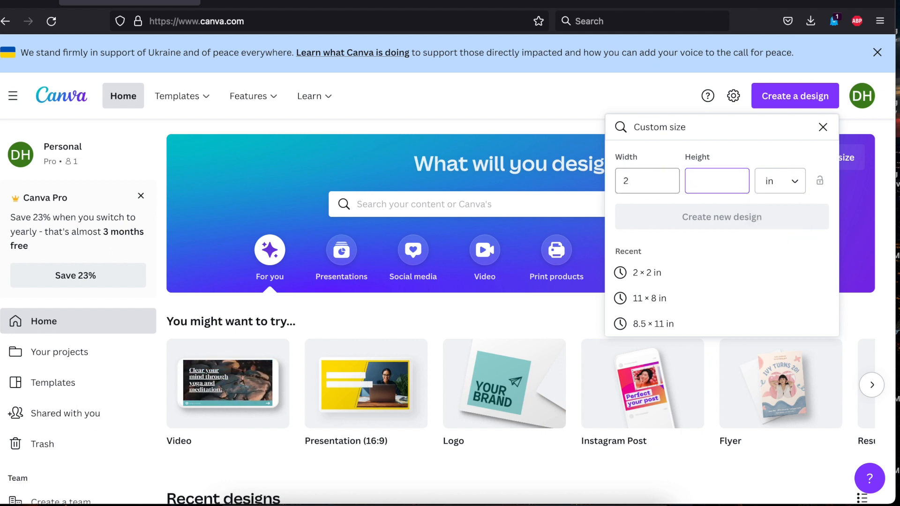
{"action": "type", "text": "3.5"}
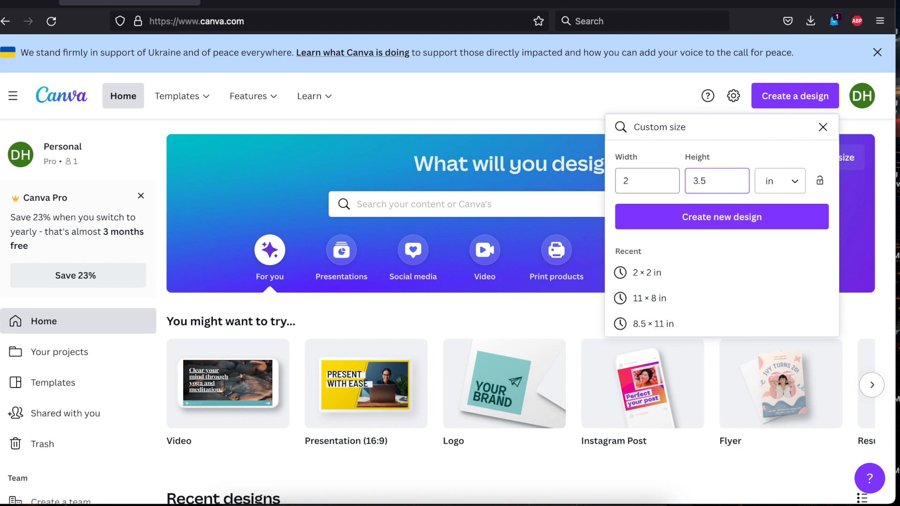
{"action": "left_click", "coordinate": [683, 227]}
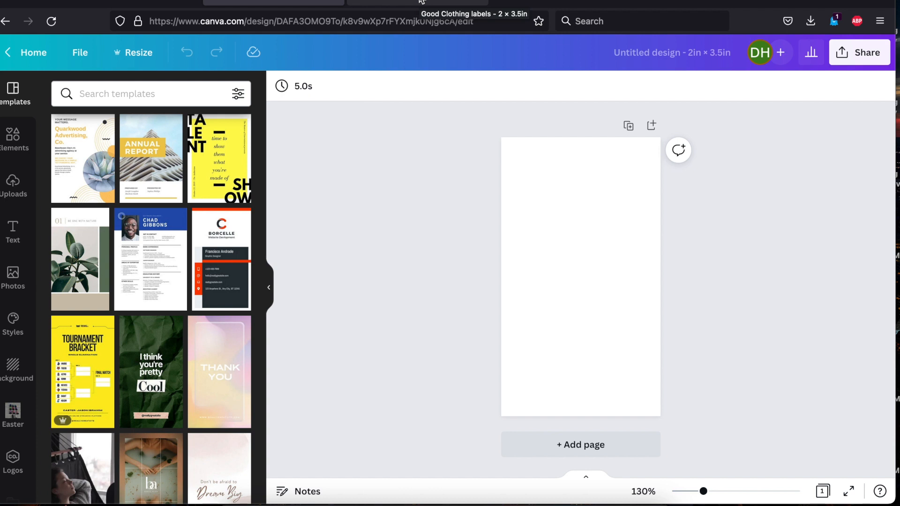
Copy the turquoise shop-name text from page 1 of the Good Clothing labels design into the new blank design
{"action": "left_click", "coordinate": [420, 2]}
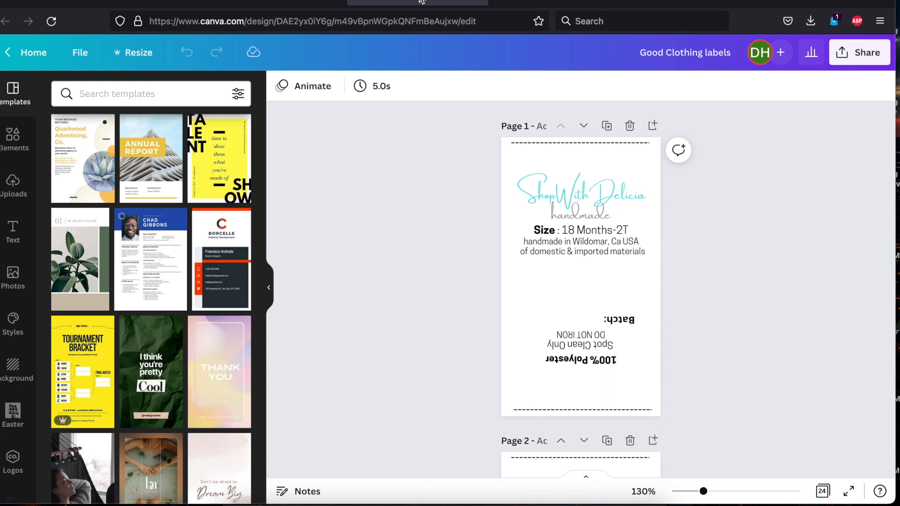
{"action": "left_click", "coordinate": [605, 195]}
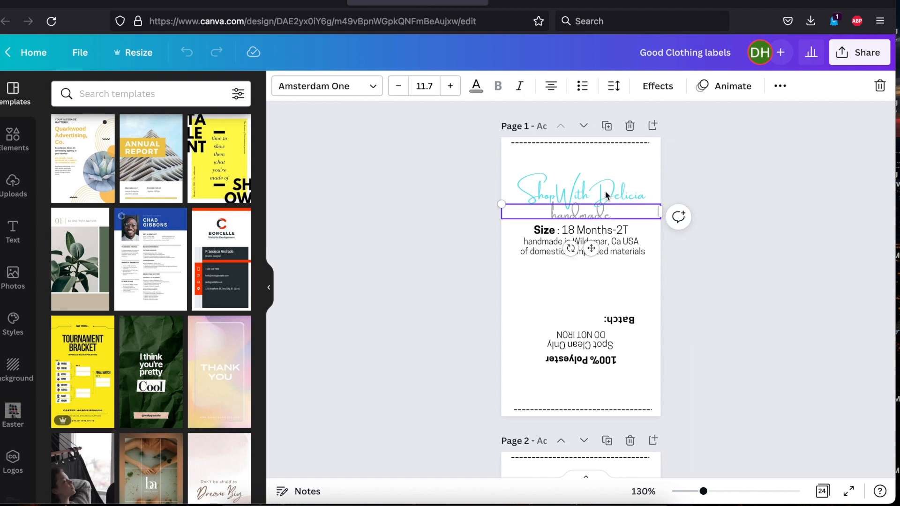
{"action": "left_click", "coordinate": [580, 190]}
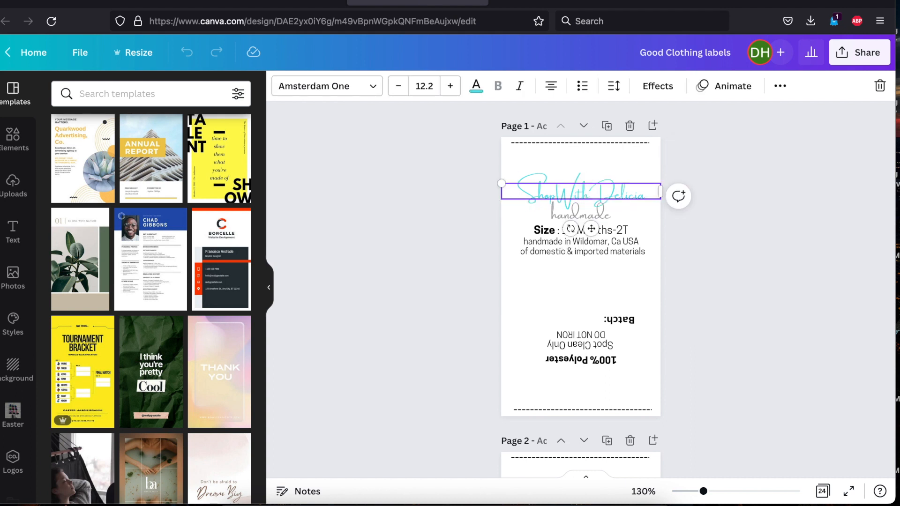
{"action": "left_click", "coordinate": [273, 3]}
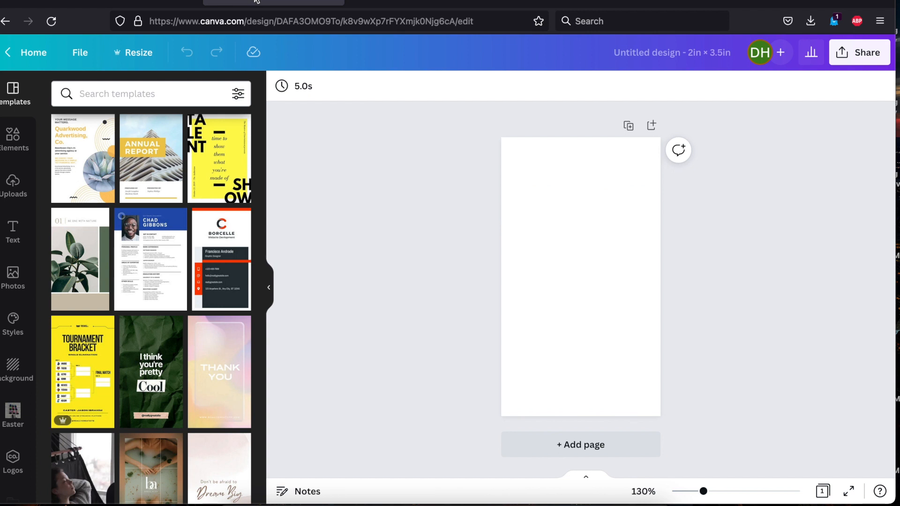
{"action": "left_click", "coordinate": [561, 182]}
{"action": "key", "text": "ctrl+v"}
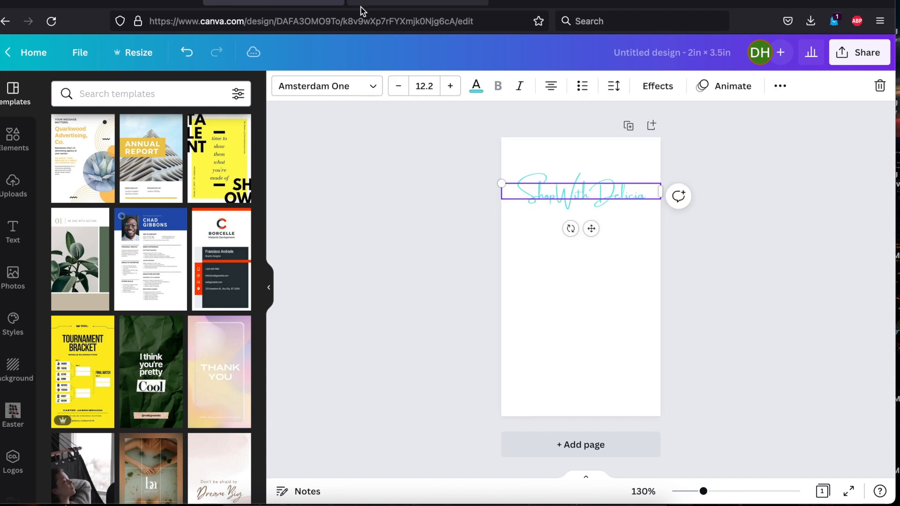
Copy the grey "handmade" text from the Good Clothing labels design into the new label, beneath the shop name
{"action": "left_click", "coordinate": [375, 7]}
{"action": "left_click", "coordinate": [604, 211]}
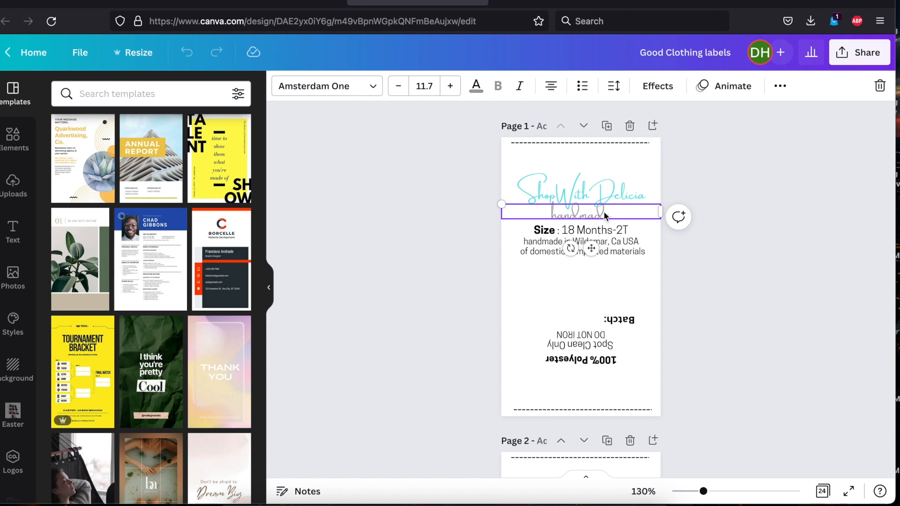
{"action": "left_click", "coordinate": [288, 8]}
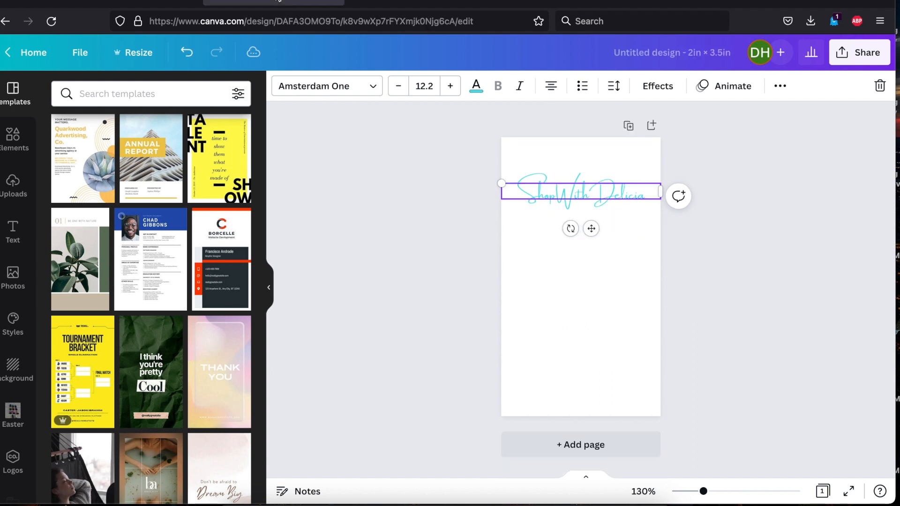
{"action": "left_click", "coordinate": [623, 225]}
{"action": "key", "text": "ctrl+v"}
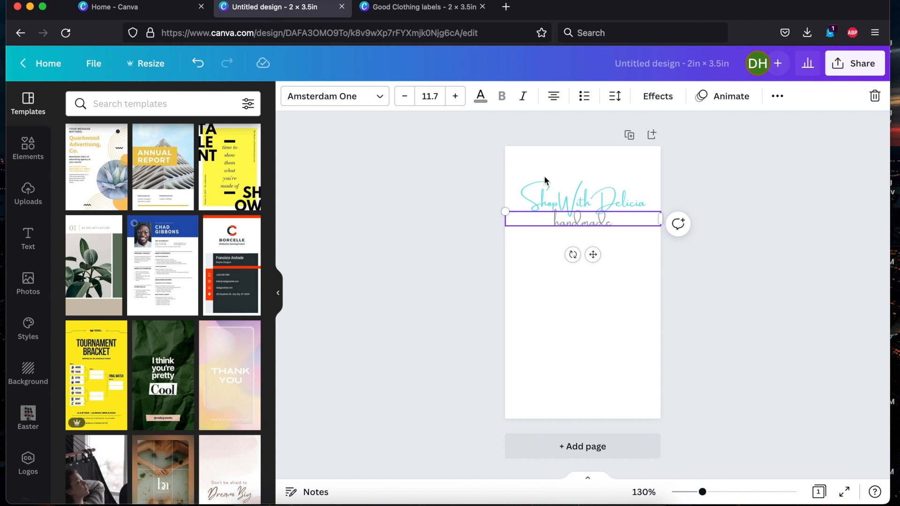
{"action": "left_click", "coordinate": [576, 196]}
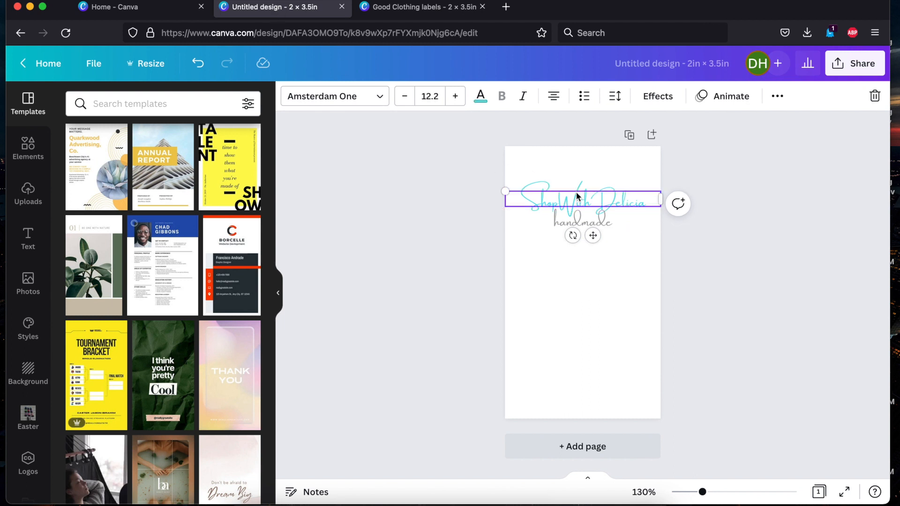
{"action": "left_click", "coordinate": [594, 268]}
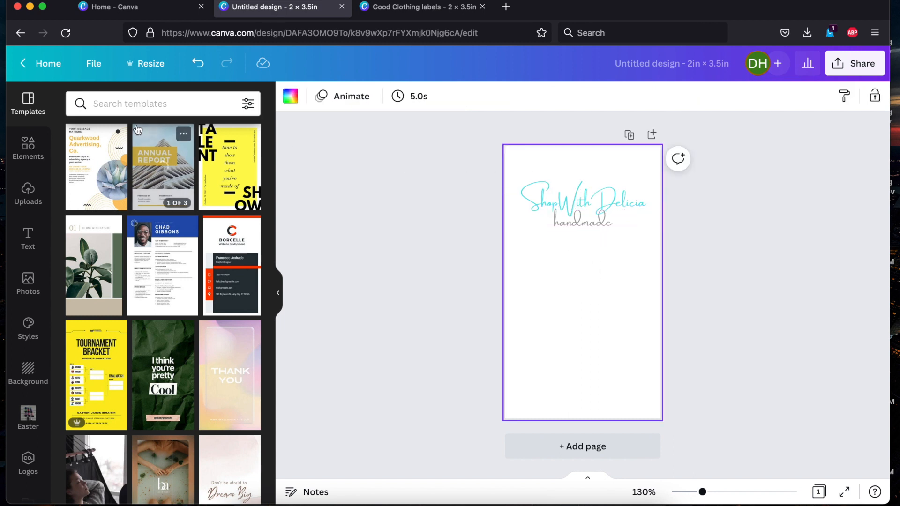
Add a subheading reading "Size: 12M - 18M" and place it directly beneath the "handmade" line
{"action": "left_click", "coordinate": [29, 241]}
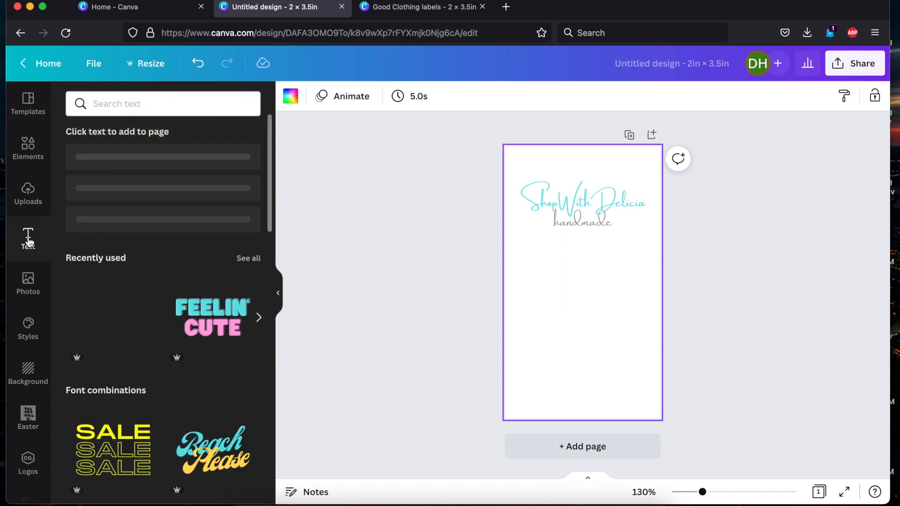
{"action": "left_click", "coordinate": [196, 205]}
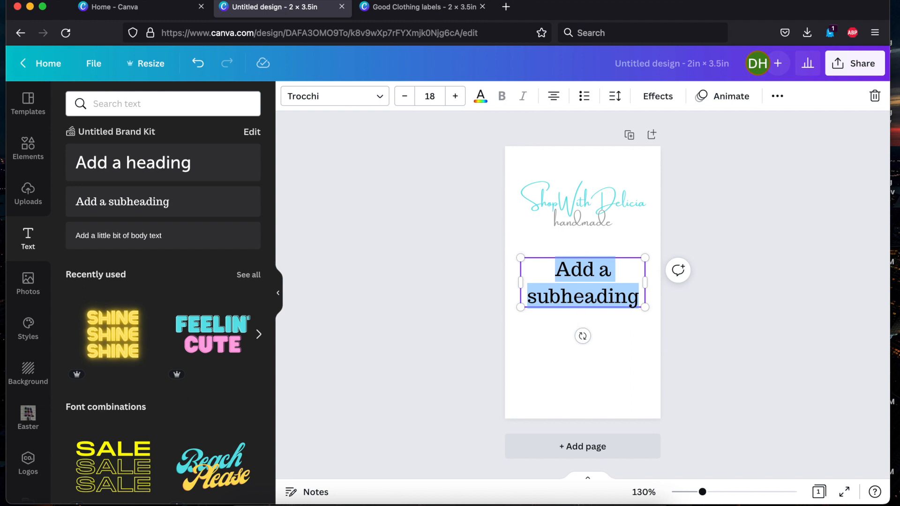
{"action": "type", "text": "Size:"}
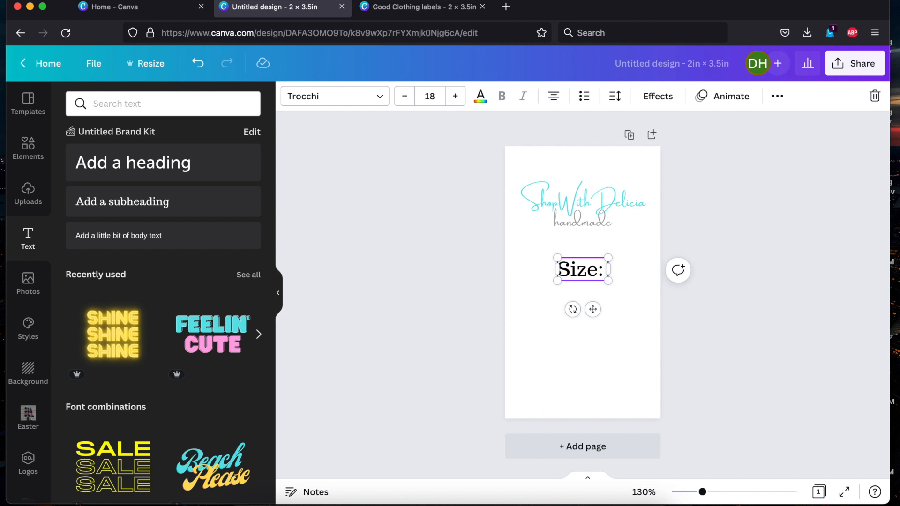
{"action": "type", "text": "12"}
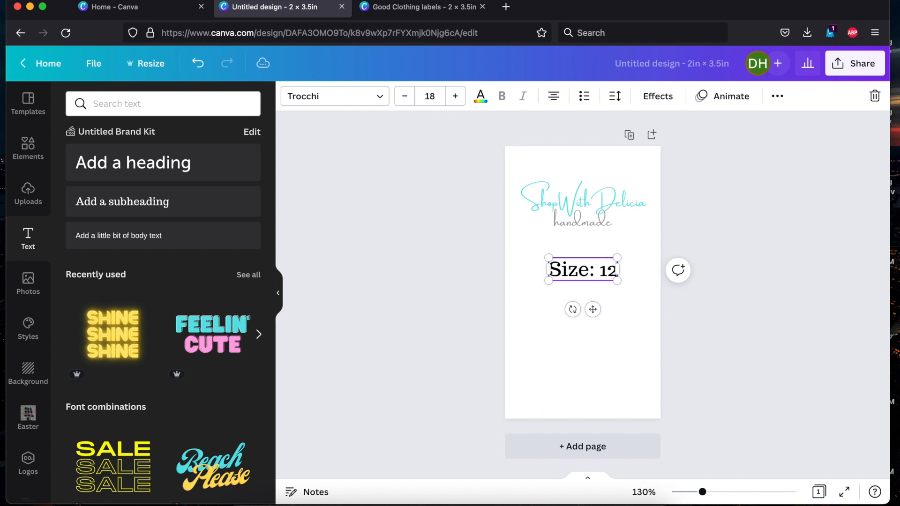
{"action": "type", "text": "M - 18"}
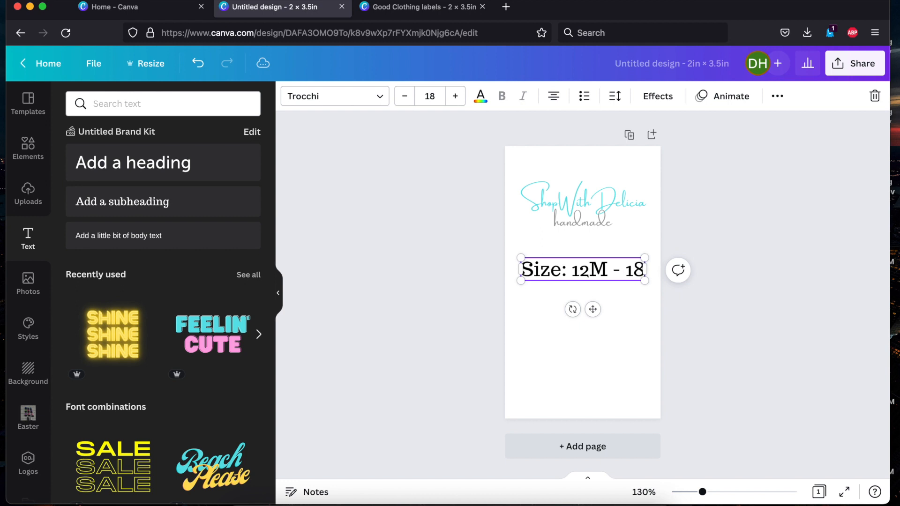
{"action": "type", "text": "M"}
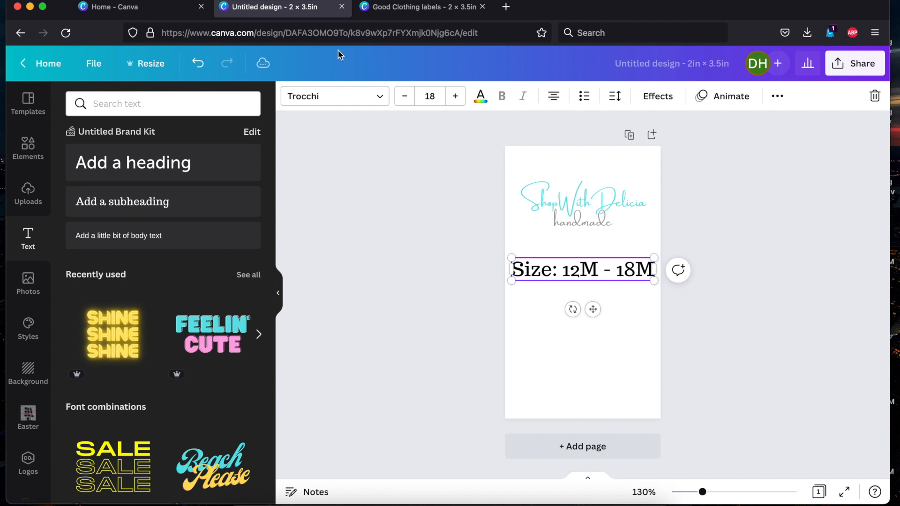
{"action": "left_click", "coordinate": [588, 396]}
{"action": "left_click_drag", "start_coordinate": [580, 284], "coordinate": [581, 256]}
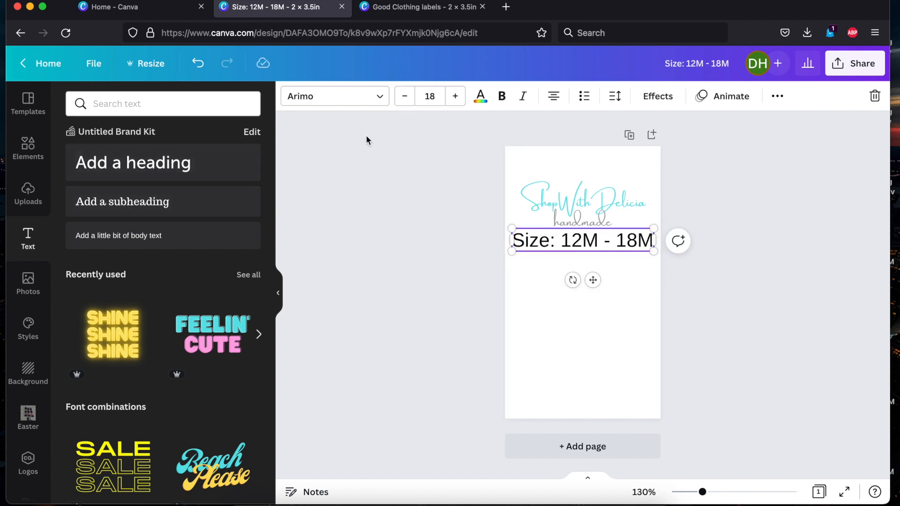
Change the size line's font to Cooper Hewitt and reduce its font size to 13
{"action": "left_click", "coordinate": [311, 100]}
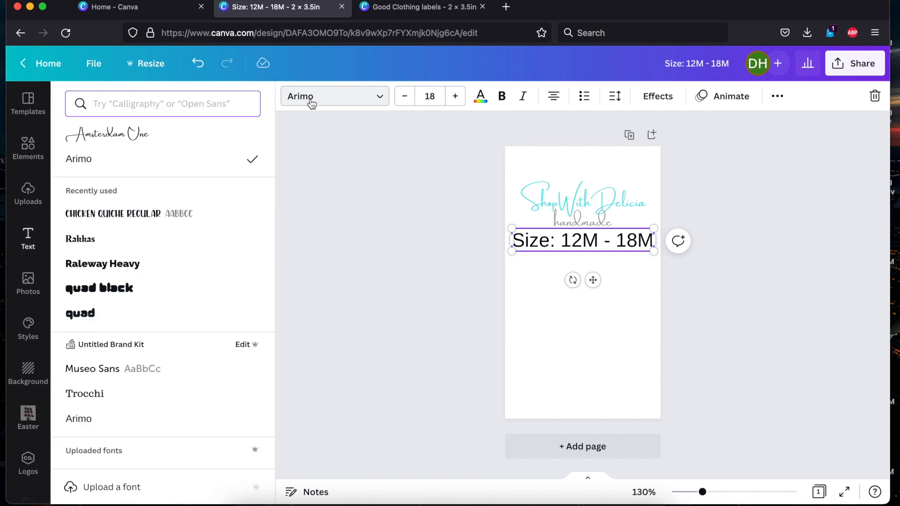
{"action": "scroll", "coordinate": [185, 368], "scroll_direction": "down", "scroll_amount": 5}
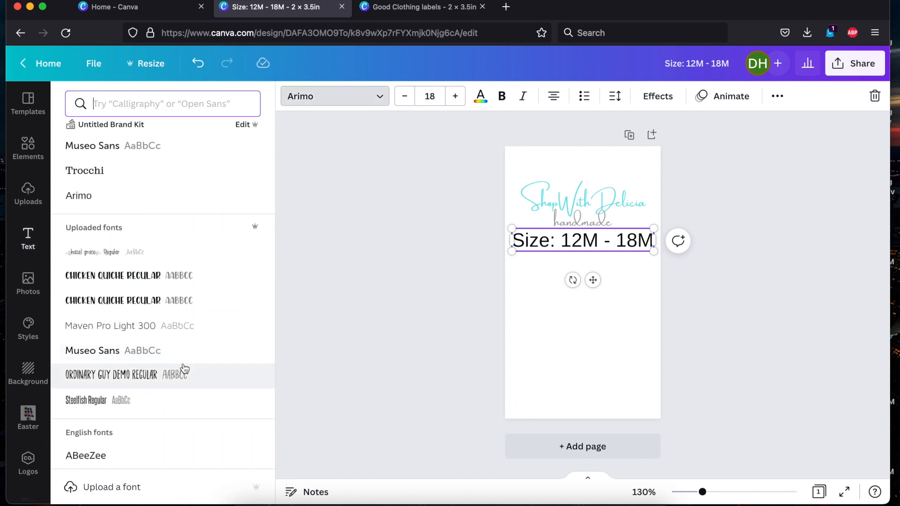
{"action": "scroll", "coordinate": [184, 369], "scroll_direction": "down", "scroll_amount": 3}
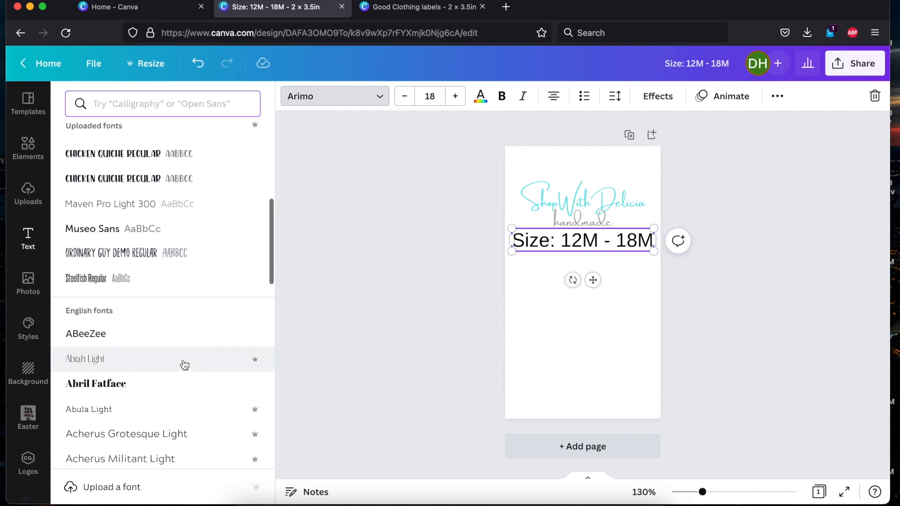
{"action": "left_click", "coordinate": [170, 112]}
{"action": "type", "text": "cooper"}
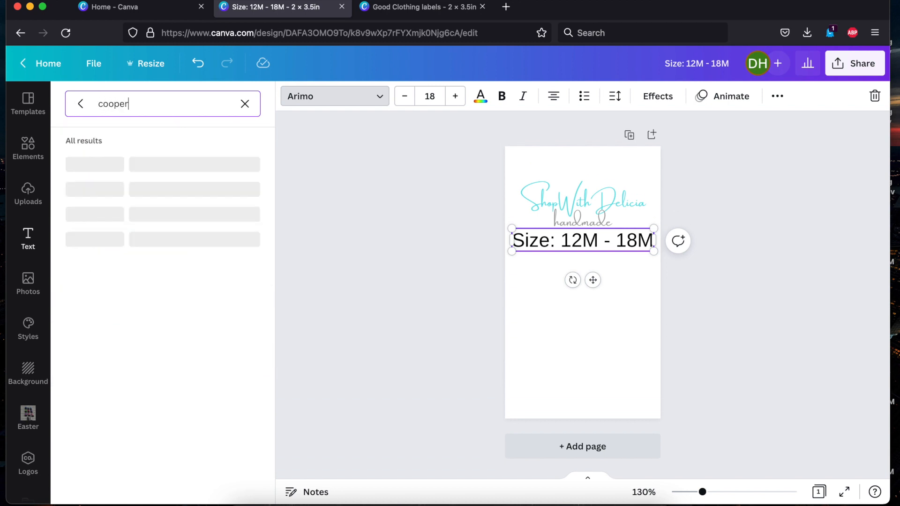
{"action": "left_click", "coordinate": [143, 165]}
{"action": "left_click", "coordinate": [405, 97]}
{"action": "left_click", "coordinate": [405, 97]}
{"action": "left_click", "coordinate": [405, 97]}
{"action": "left_click", "coordinate": [405, 97]}
{"action": "left_click", "coordinate": [405, 96]}
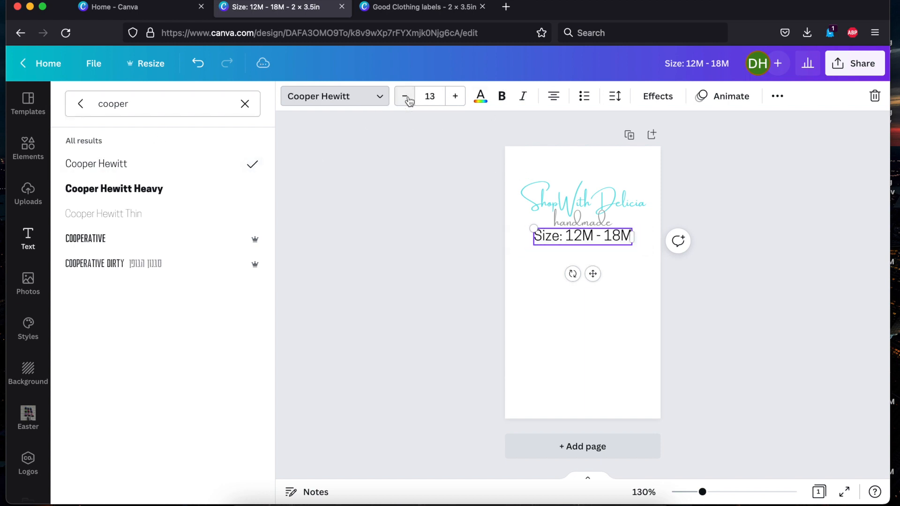
Make only the word "Size" bold in the size line
{"action": "double_click", "coordinate": [546, 237]}
{"action": "left_click", "coordinate": [501, 96]}
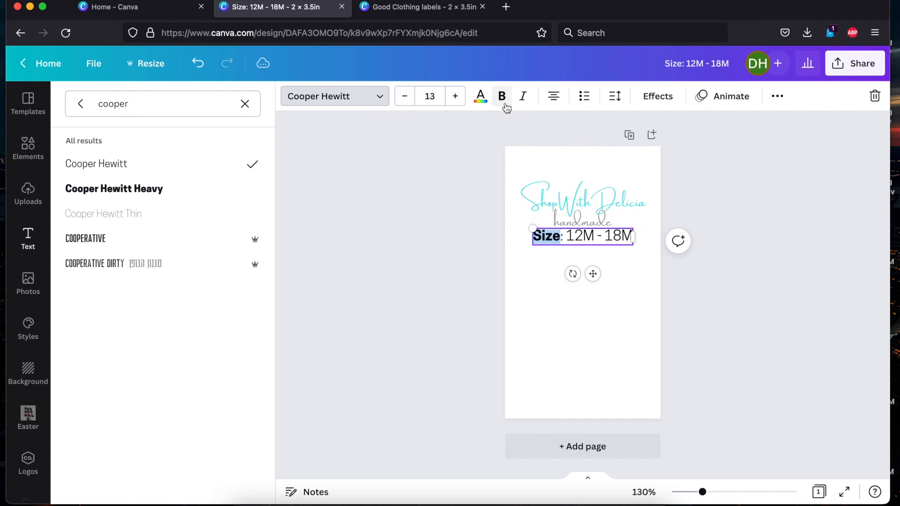
{"action": "key", "text": "Escape"}
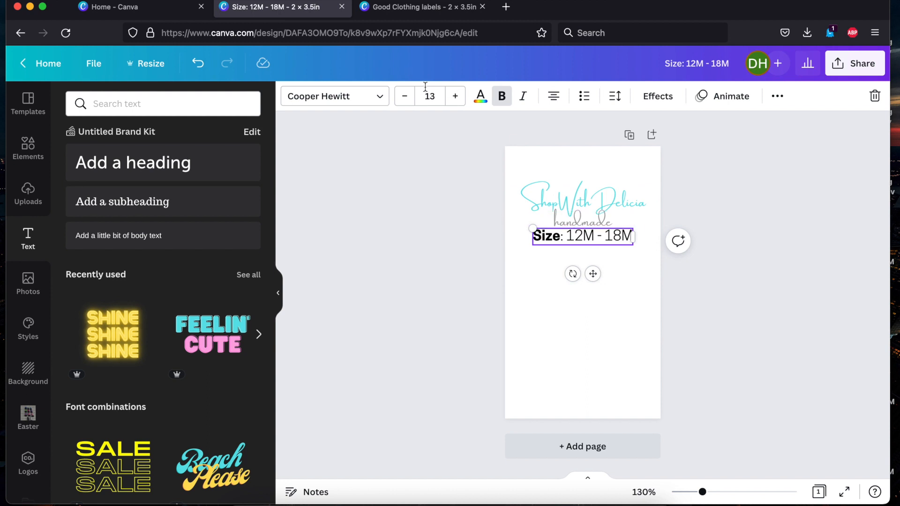
Set the font size of the "Size: 12M - 18M" line to 9.8
{"action": "left_click", "coordinate": [402, 100]}
{"action": "left_click", "coordinate": [404, 96]}
{"action": "left_click", "coordinate": [429, 96]}
{"action": "left_click", "coordinate": [428, 95]}
{"action": "type", "text": "9.8"}
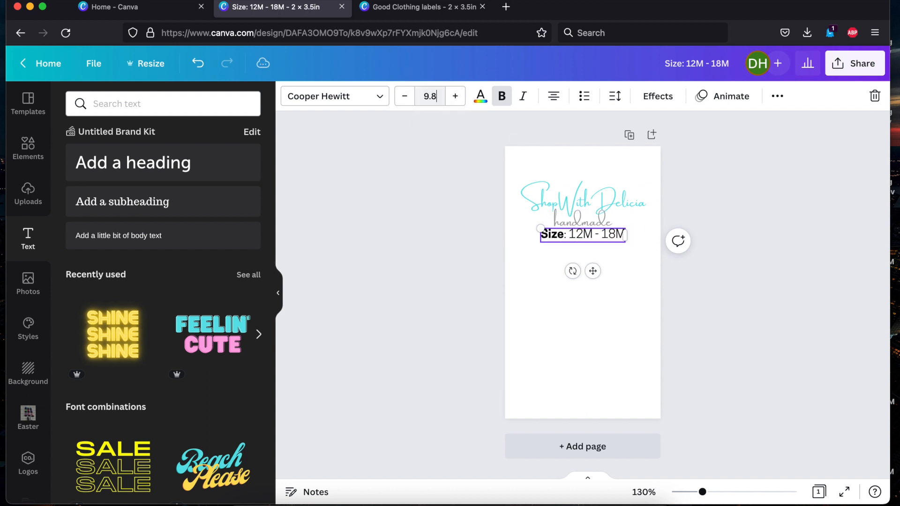
{"action": "key", "text": "Return"}
{"action": "left_click", "coordinate": [563, 351]}
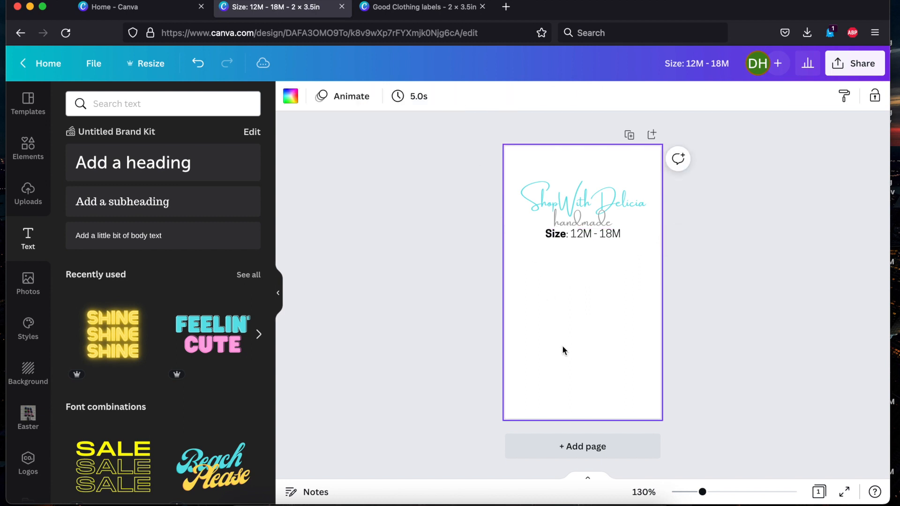
Add the text "Handmade in Wildomar,Ca USA of domestic & goods." and format it in Cooper Hewitt at size 9.8
{"action": "type", "text": "Handmade in Wildomar,Ca USA of domestic & goods."}
{"action": "left_click_drag", "start_coordinate": [640, 310], "coordinate": [523, 268]}
{"action": "left_click", "coordinate": [309, 97]}
{"action": "left_click", "coordinate": [97, 164]}
{"action": "left_click", "coordinate": [423, 100]}
{"action": "type", "text": "9.8"}
{"action": "key", "text": "Return"}
Break the "Handmade in" text after "USA" and move it up directly beneath the size line
{"action": "left_click", "coordinate": [647, 274]}
{"action": "key", "text": "Return"}
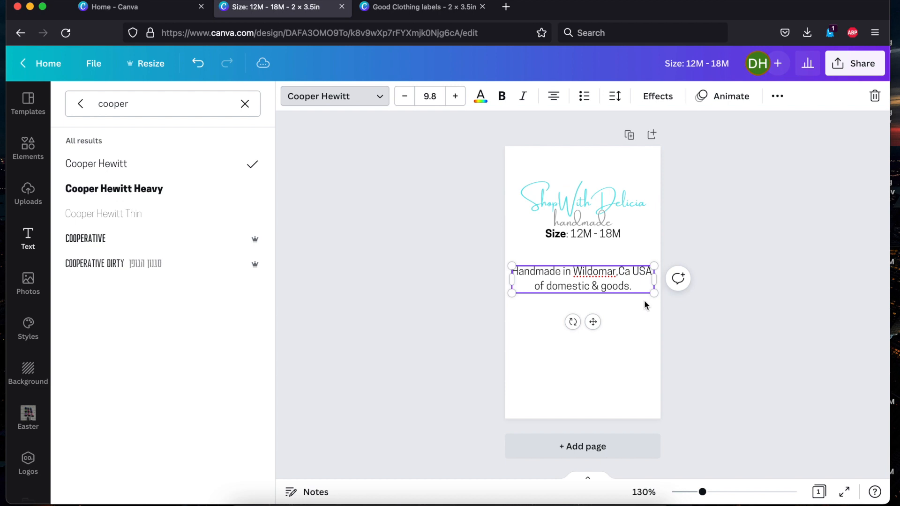
{"action": "left_click", "coordinate": [686, 373]}
{"action": "left_click_drag", "start_coordinate": [582, 282], "coordinate": [582, 260]}
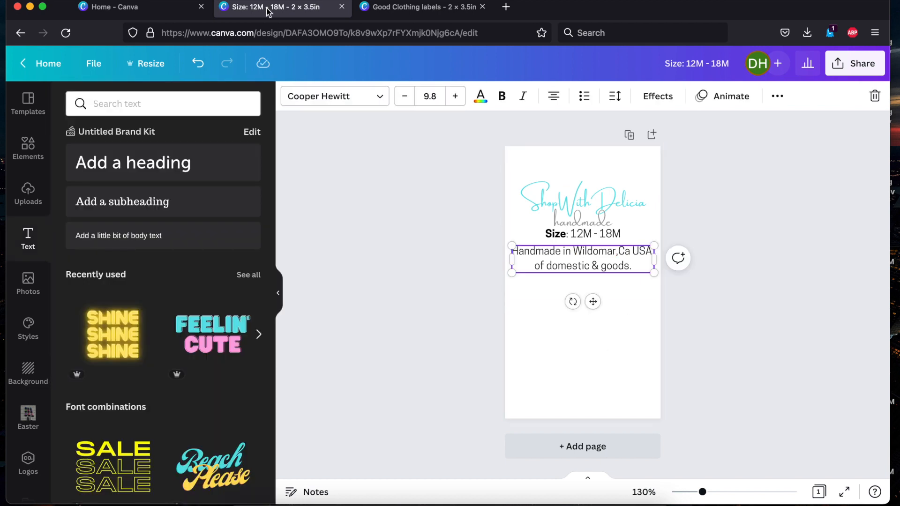
Add the body text "100% Cotton" and place it in the lower half of the label, clear of the "Handmade in" text
{"action": "left_click", "coordinate": [118, 235]}
{"action": "type", "text": "100"}
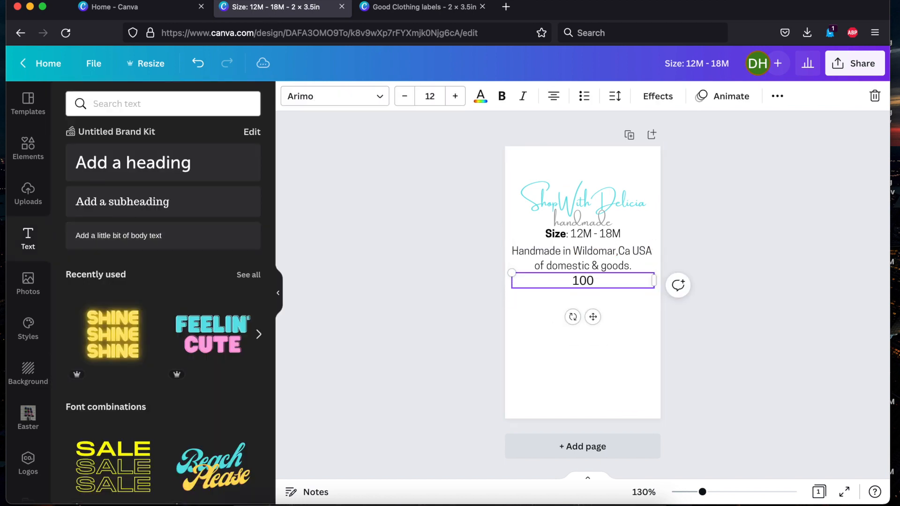
{"action": "type", "text": "% Cotton"}
{"action": "left_click", "coordinate": [758, 344]}
{"action": "left_click_drag", "start_coordinate": [603, 283], "coordinate": [603, 319]}
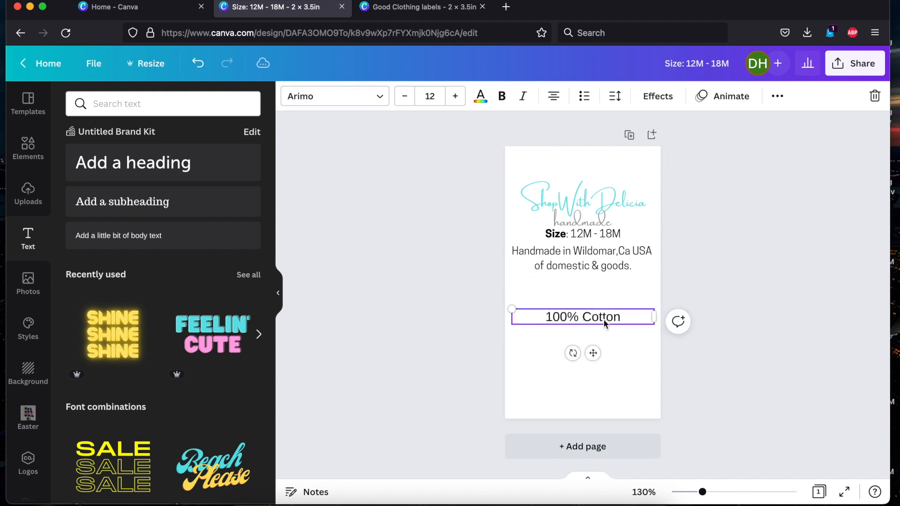
Make the "100% Cotton" line bold and add the text "Wash on cold with like colors" beneath it
{"action": "left_click", "coordinate": [178, 237]}
{"action": "left_click", "coordinate": [583, 317]}
{"action": "left_click", "coordinate": [502, 96]}
{"action": "double_click", "coordinate": [624, 332]}
{"action": "type", "text": "Wash on cold with like colors"}
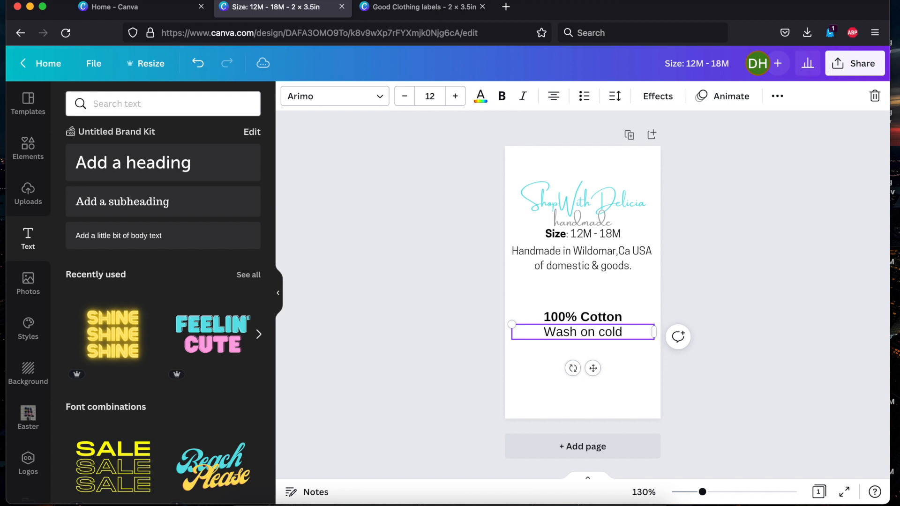
Format the "Wash on cold with like colors" line in the Cooperative font at size 9
{"action": "left_click", "coordinate": [405, 96]}
{"action": "left_click", "coordinate": [404, 96]}
{"action": "left_click", "coordinate": [405, 96]}
{"action": "left_click", "coordinate": [455, 96]}
{"action": "left_click", "coordinate": [404, 96]}
{"action": "left_click", "coordinate": [429, 96]}
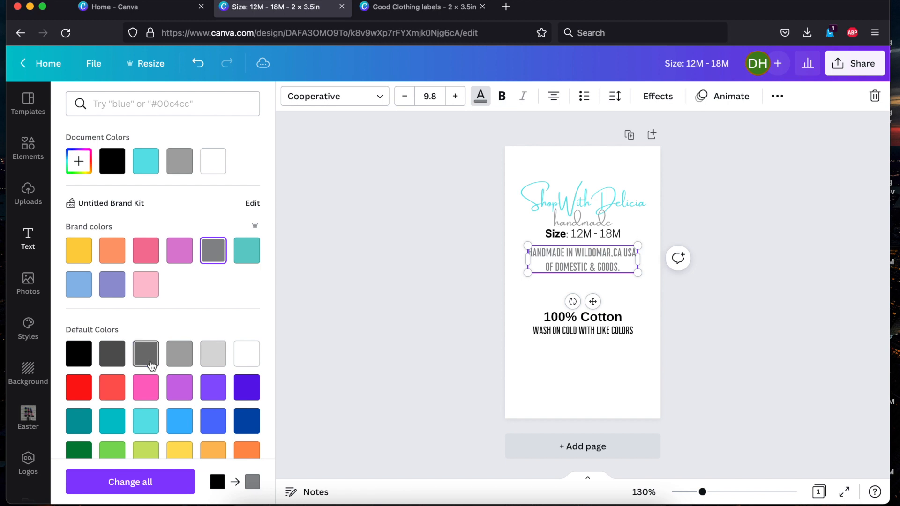
Color the "Handmade in" text and the wash instruction line the same dark gray from the default colors
{"action": "left_click", "coordinate": [152, 365]}
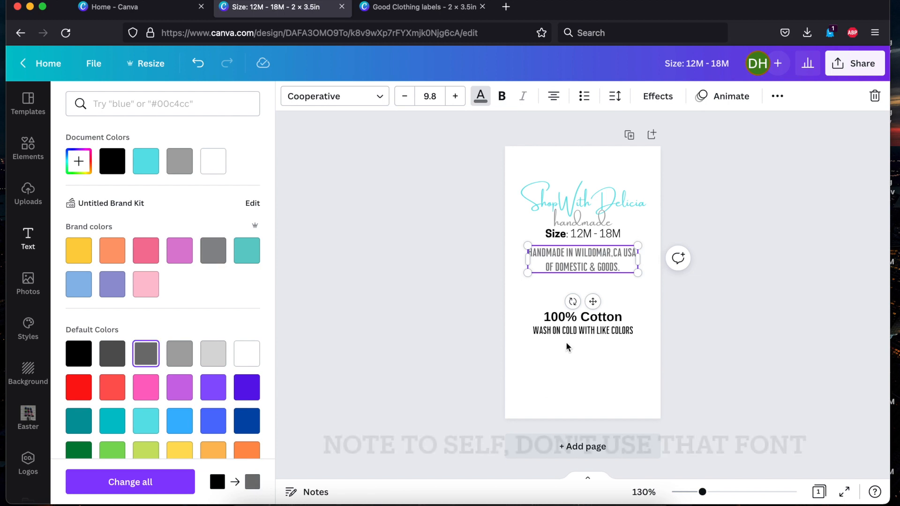
{"action": "left_click", "coordinate": [568, 332]}
{"action": "left_click", "coordinate": [148, 360]}
Add the text "tumble dry low or dry naturally." beneath the wash line, leaving out the word "Iron"
{"action": "left_click", "coordinate": [28, 238]}
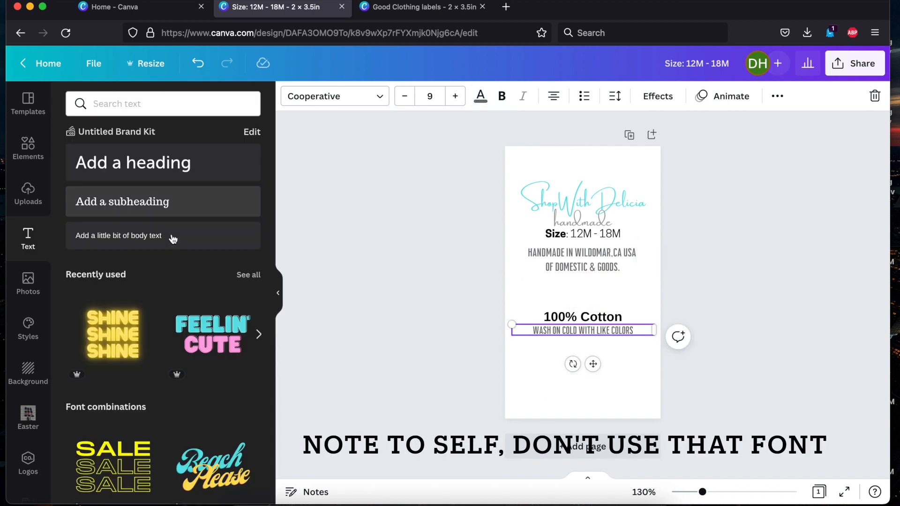
{"action": "left_click", "coordinate": [170, 236]}
{"action": "key", "text": "BackSpace"}
{"action": "type", "text": "tumble dry low or dry "}
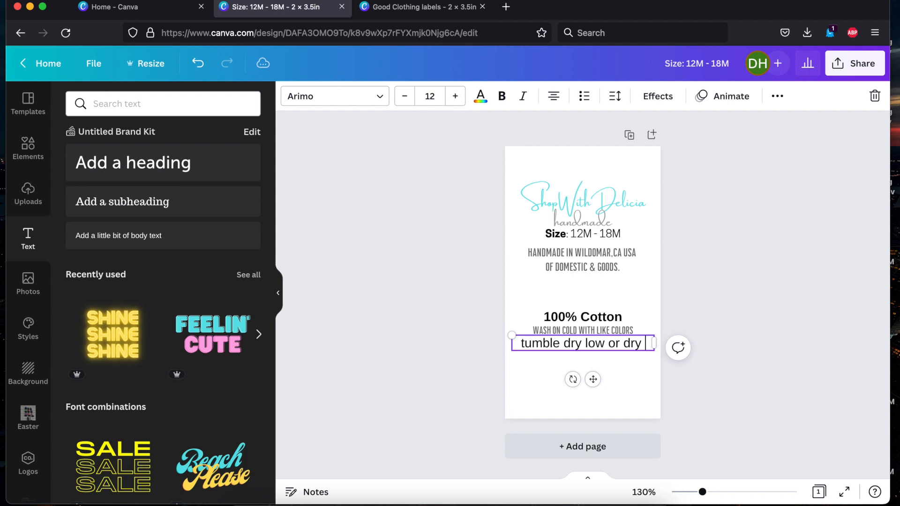
{"action": "type", "text": "naturally. Iron"}
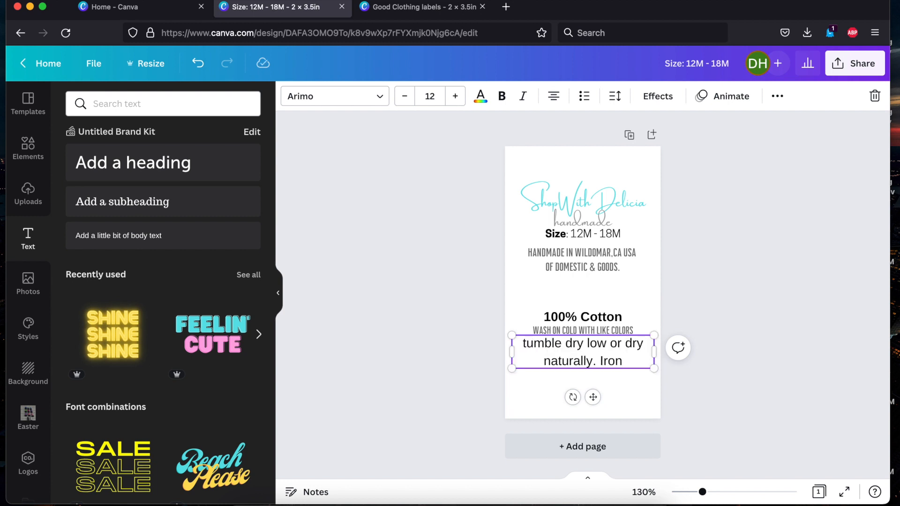
{"action": "key", "text": "BackSpace"}
{"action": "key", "text": "BackSpace"}
{"action": "key", "text": "BackSpace"}
{"action": "key", "text": "BackSpace"}
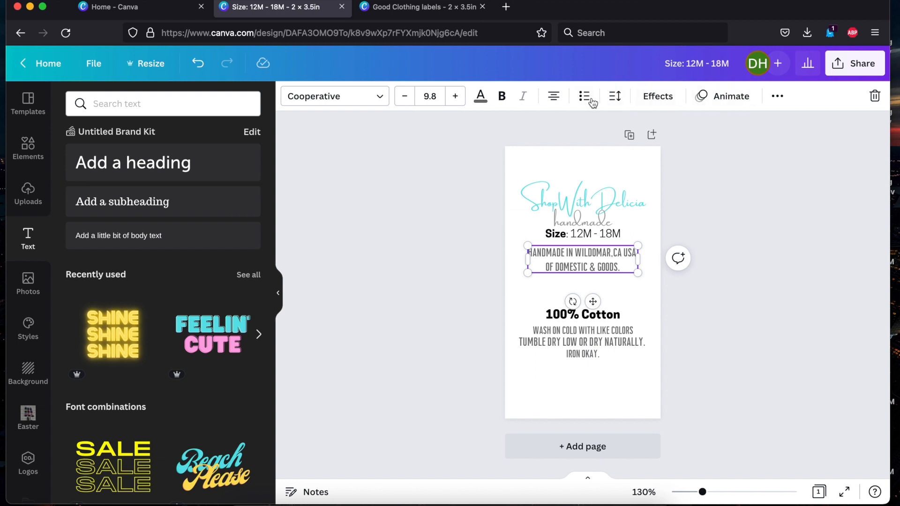
Reduce the line spacing of the "Handmade in" text to 1.04
{"action": "left_click", "coordinate": [616, 96]}
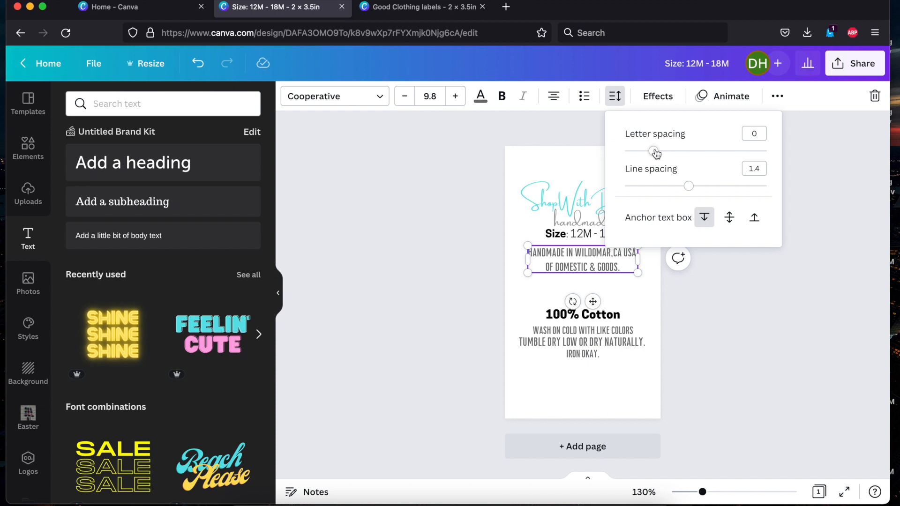
{"action": "left_click_drag", "start_coordinate": [690, 189], "coordinate": [663, 188]}
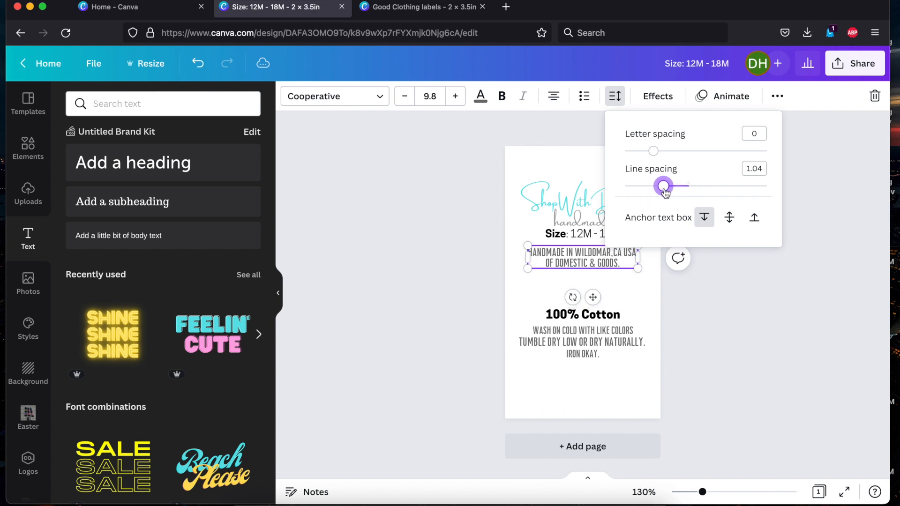
{"action": "left_click", "coordinate": [691, 366]}
{"action": "left_click", "coordinate": [625, 397]}
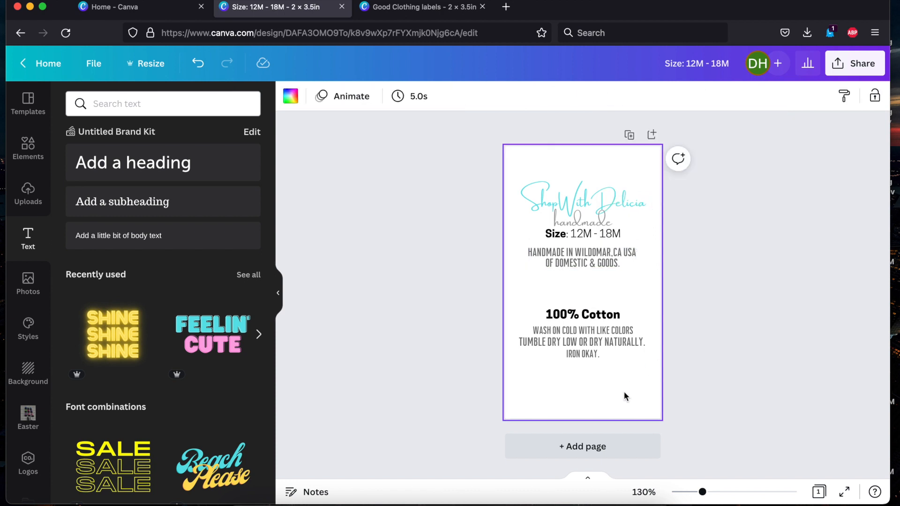
Move the size line slightly down so it sits closer to the "Handmade in" text
{"action": "left_click", "coordinate": [593, 237]}
{"action": "left_click_drag", "start_coordinate": [592, 238], "coordinate": [600, 234]}
{"action": "left_click", "coordinate": [602, 240]}
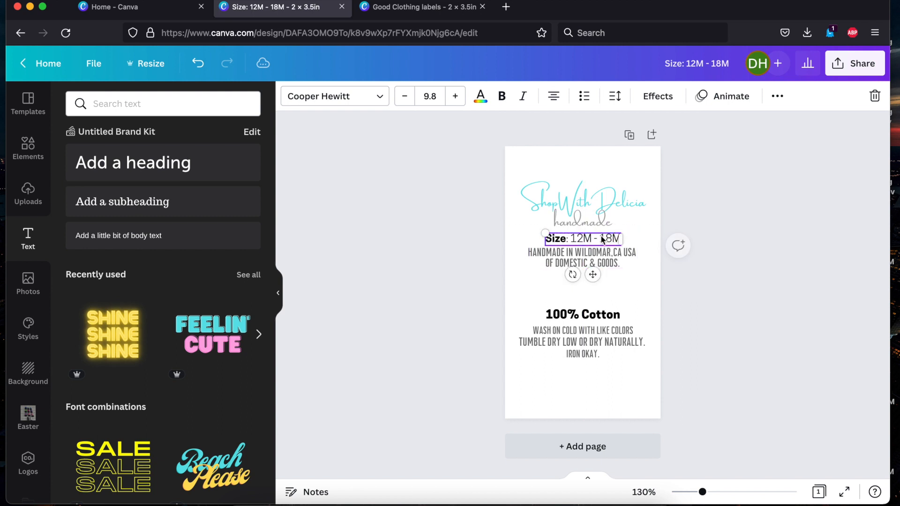
{"action": "left_click", "coordinate": [583, 214]}
{"action": "left_click", "coordinate": [591, 289]}
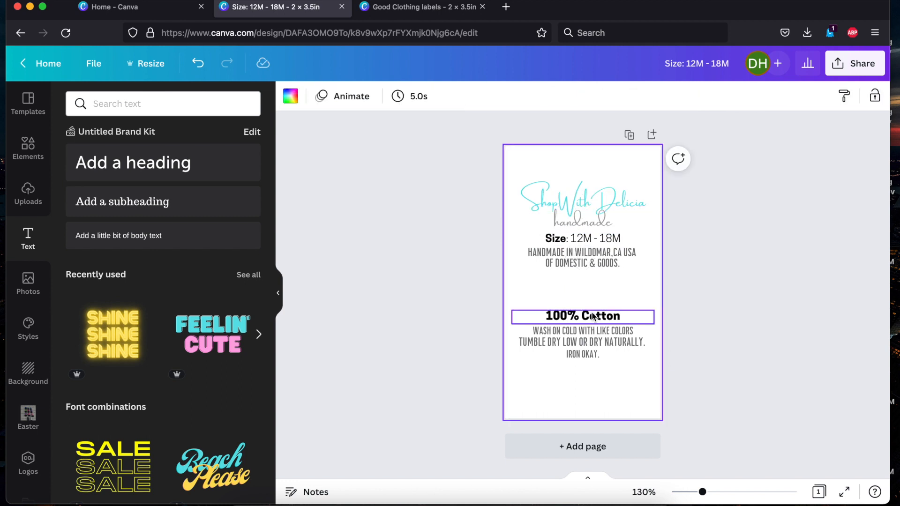
Group the "100% Cotton" line with the care instruction lines below it
{"action": "left_click_drag", "start_coordinate": [617, 374], "coordinate": [531, 301]}
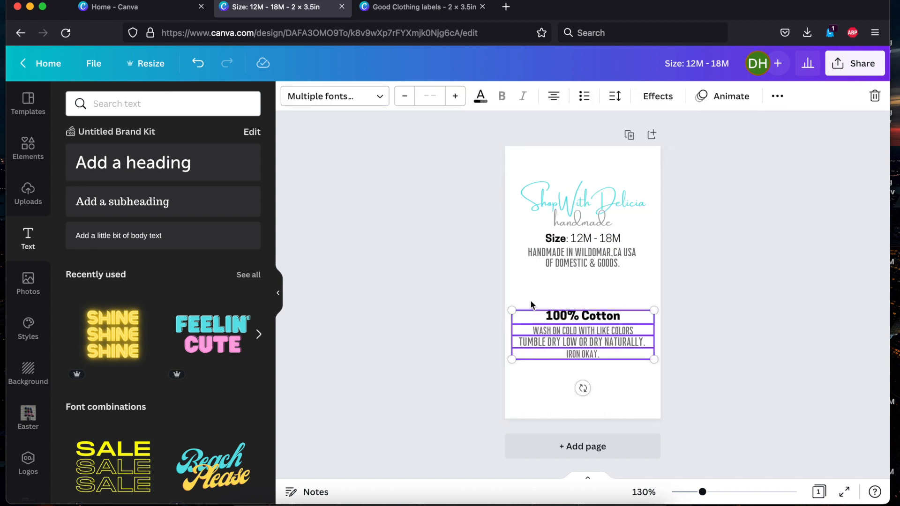
{"action": "left_click", "coordinate": [775, 97]}
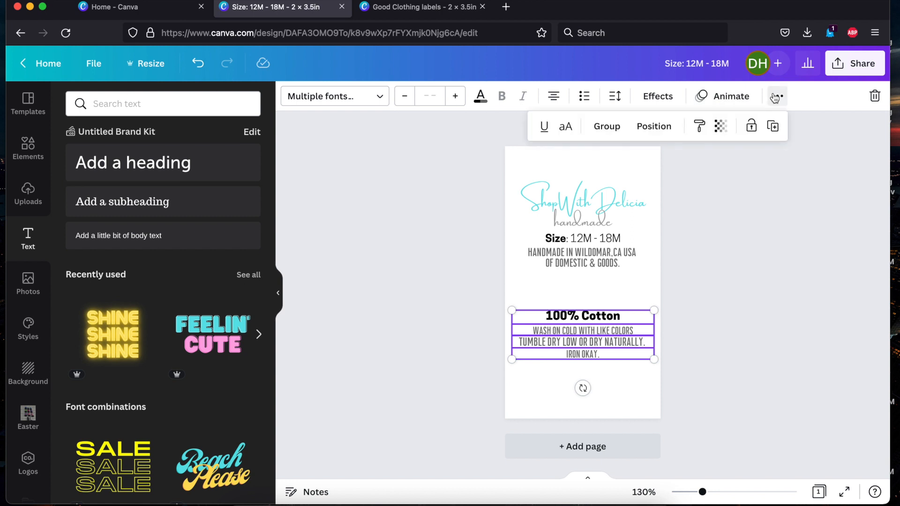
{"action": "left_click", "coordinate": [606, 127]}
Group the shop name, "handmade", size and "Handmade in" texts into one block
{"action": "left_click", "coordinate": [628, 271]}
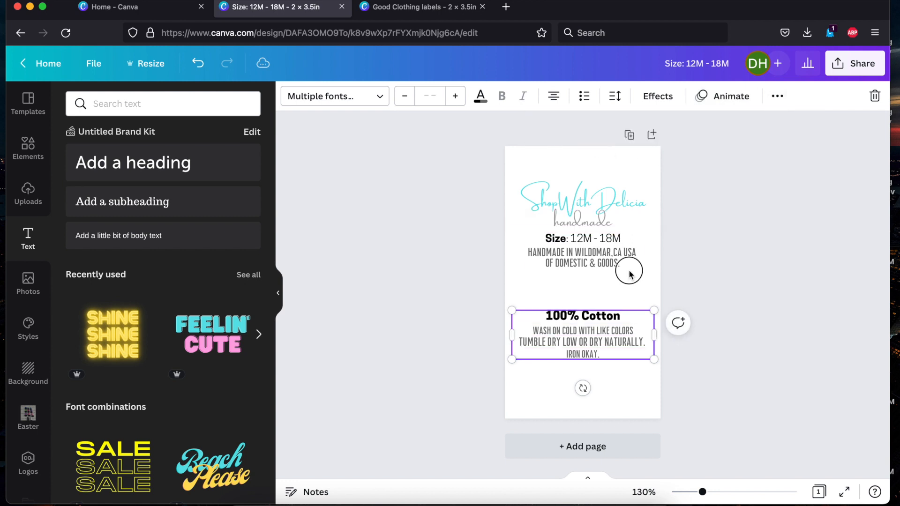
{"action": "left_click_drag", "start_coordinate": [628, 271], "coordinate": [526, 173]}
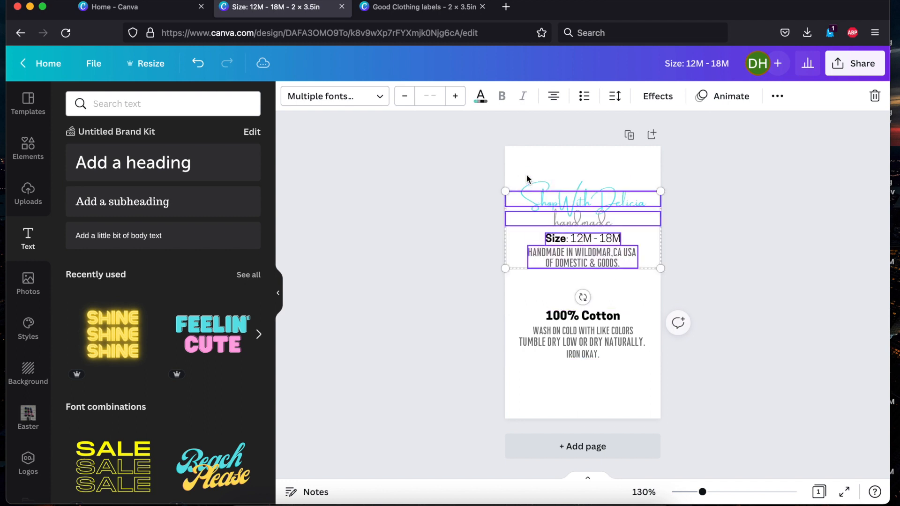
{"action": "left_click", "coordinate": [777, 96]}
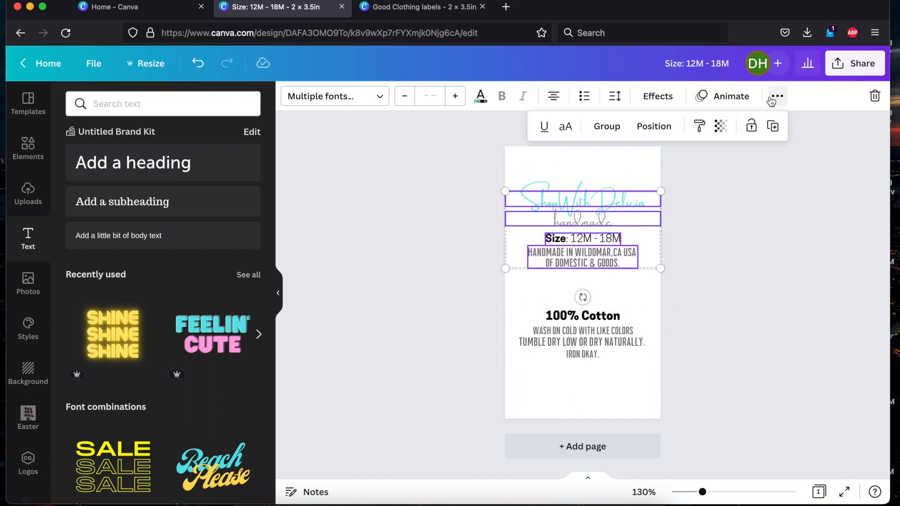
{"action": "left_click", "coordinate": [602, 131]}
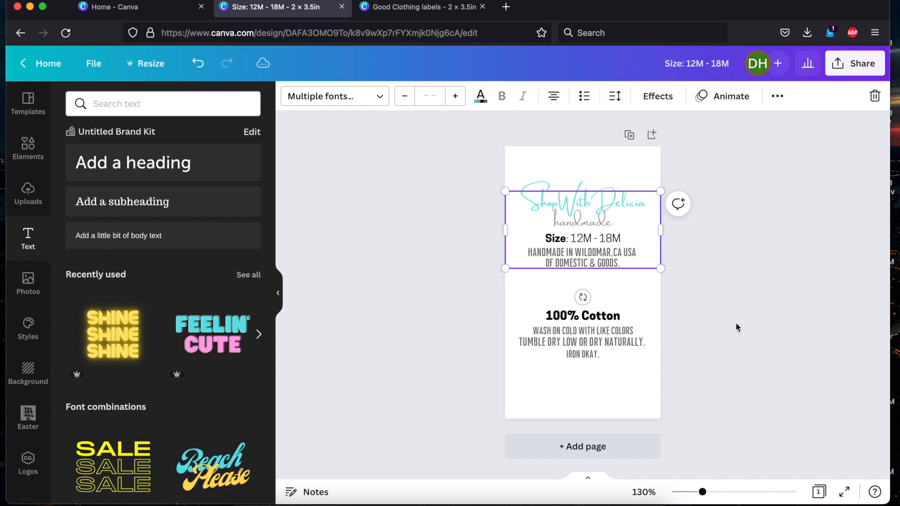
{"action": "left_click", "coordinate": [612, 165]}
Rotate the "100% Cotton" care instruction group by 180° so it is upside down
{"action": "left_click", "coordinate": [595, 355]}
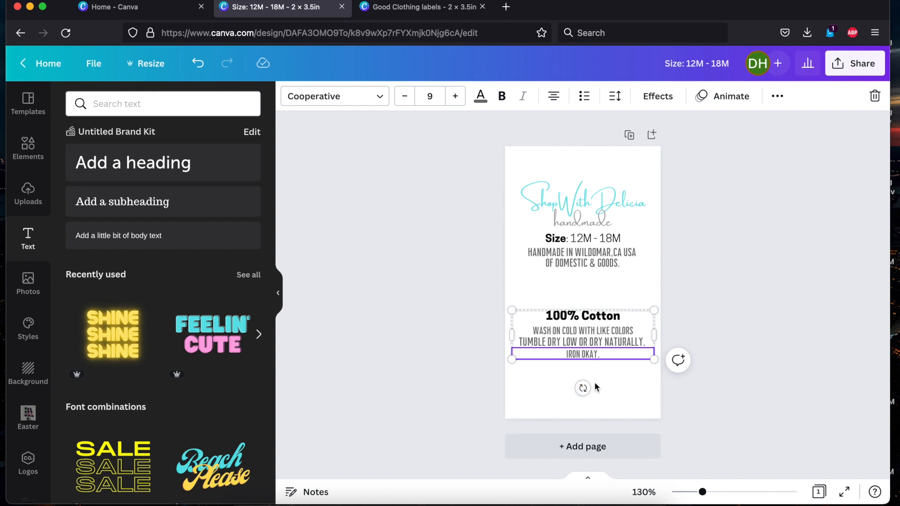
{"action": "left_click_drag", "start_coordinate": [582, 388], "coordinate": [583, 300]}
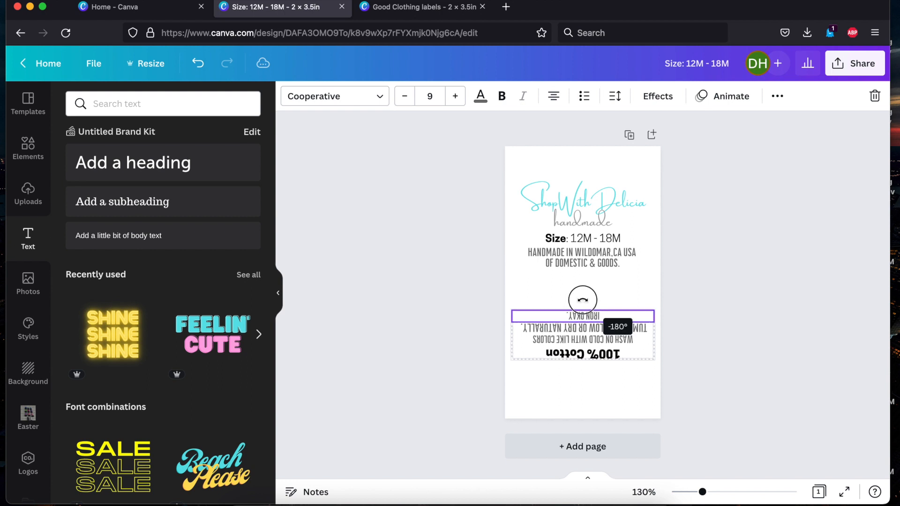
{"action": "left_click_drag", "start_coordinate": [582, 299], "coordinate": [582, 299]}
{"action": "left_click", "coordinate": [723, 292]}
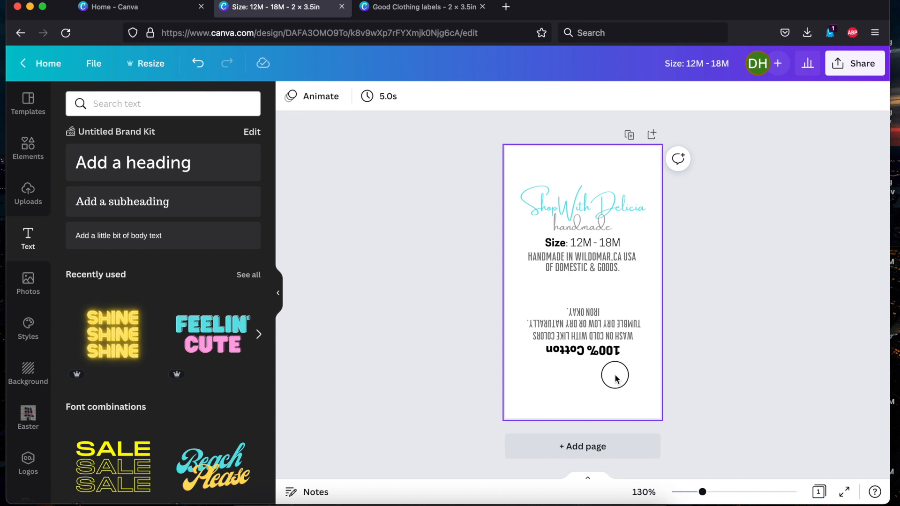
Group the upper and lower text blocks together and align the group to the middle of the page
{"action": "left_click_drag", "start_coordinate": [615, 378], "coordinate": [552, 155]}
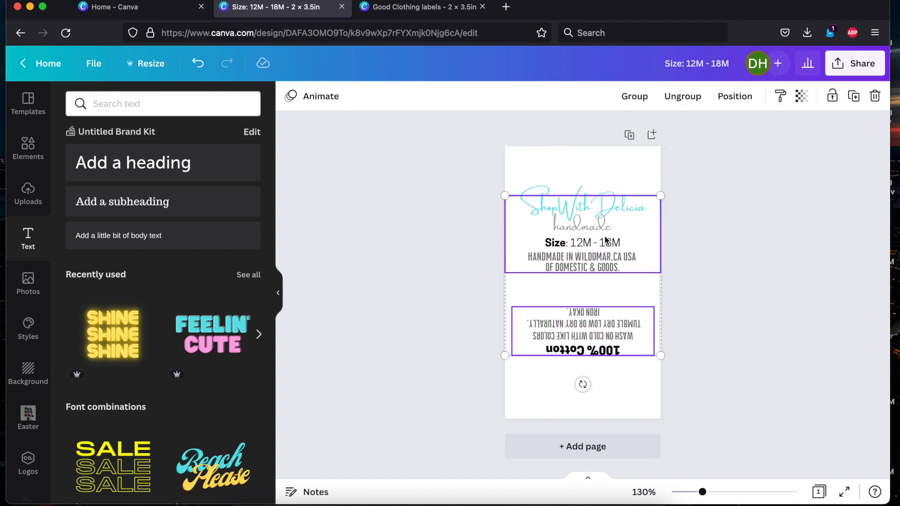
{"action": "left_click", "coordinate": [634, 96]}
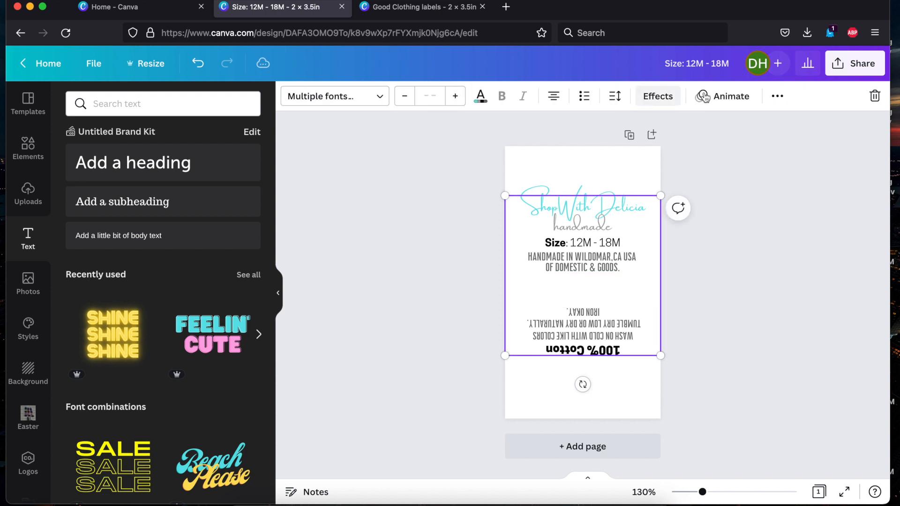
{"action": "left_click", "coordinate": [776, 97]}
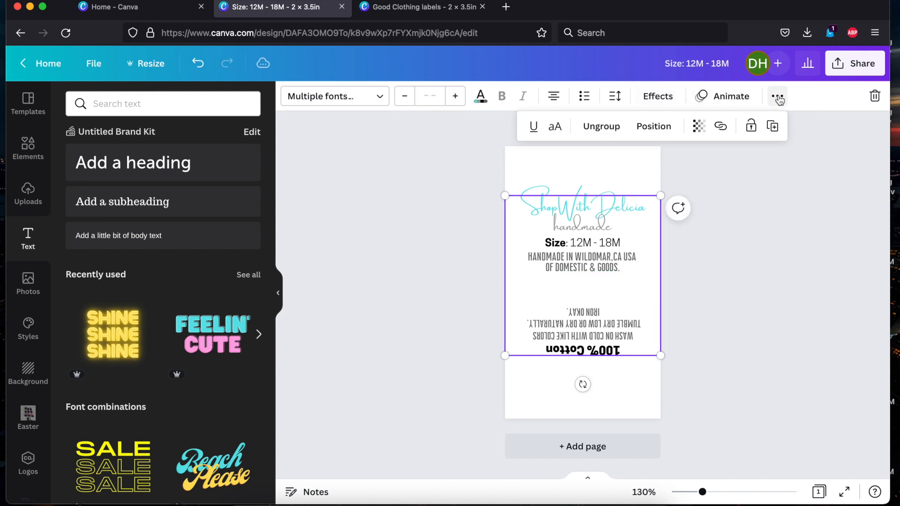
{"action": "left_click", "coordinate": [642, 130]}
{"action": "left_click", "coordinate": [504, 242]}
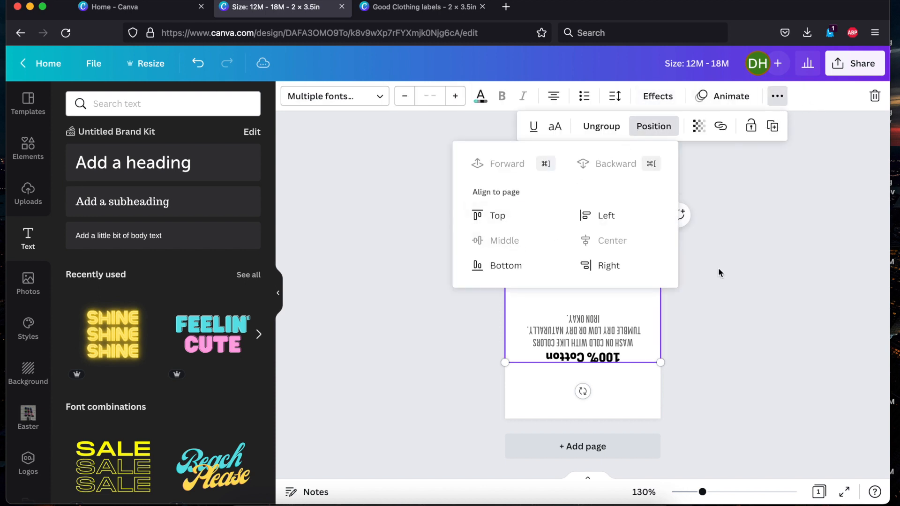
{"action": "key", "text": "Escape"}
{"action": "left_click", "coordinate": [801, 266]}
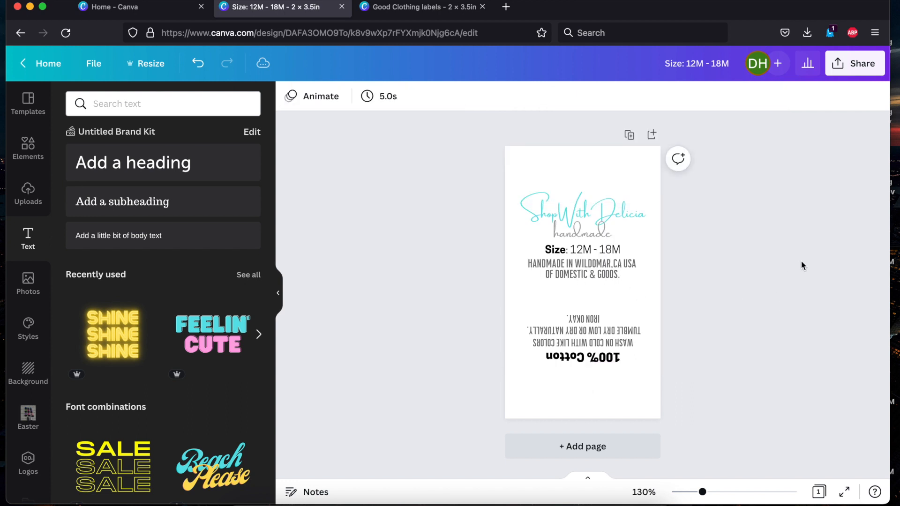
Add a straight horizontal line between the two text blocks and give it the short-dash style
{"action": "left_click", "coordinate": [29, 147]}
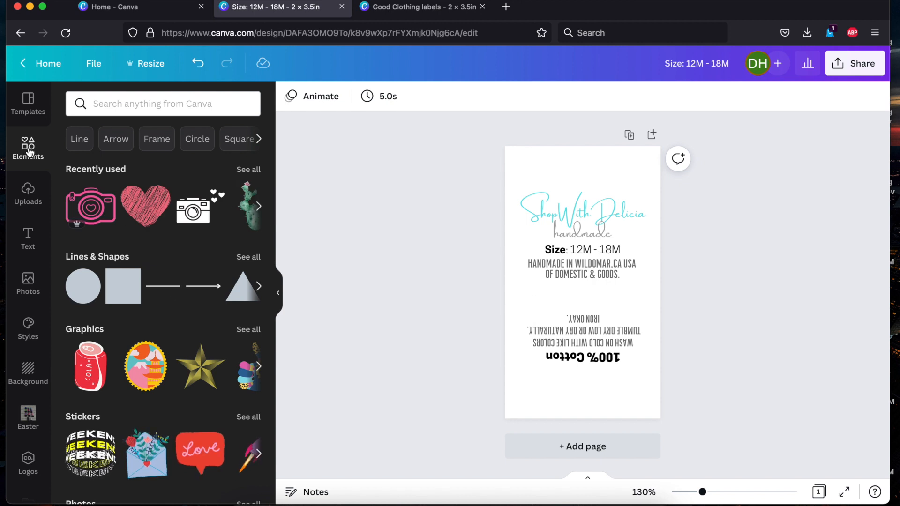
{"action": "left_click", "coordinate": [165, 290]}
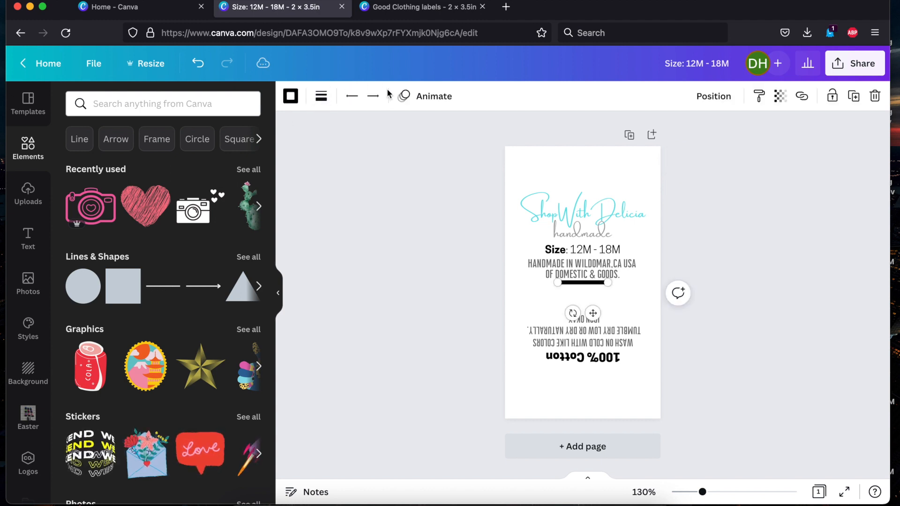
{"action": "left_click", "coordinate": [321, 97]}
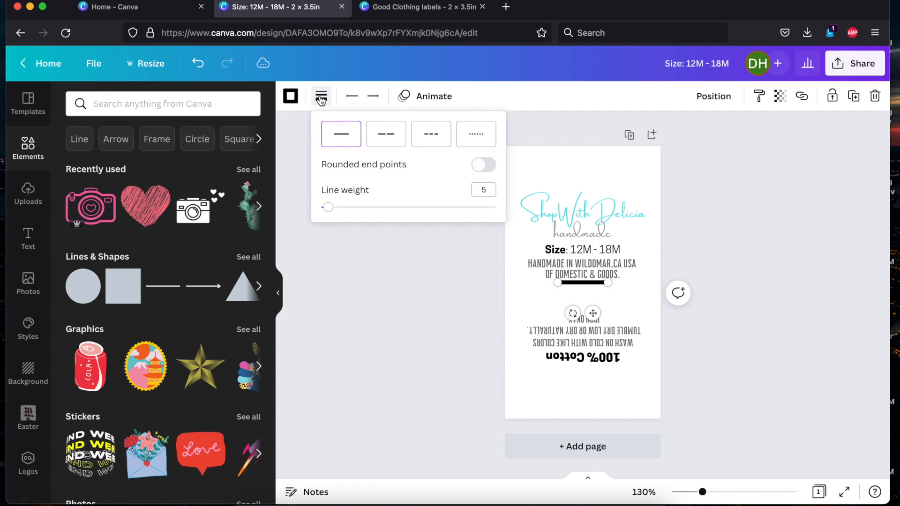
{"action": "left_click", "coordinate": [436, 136]}
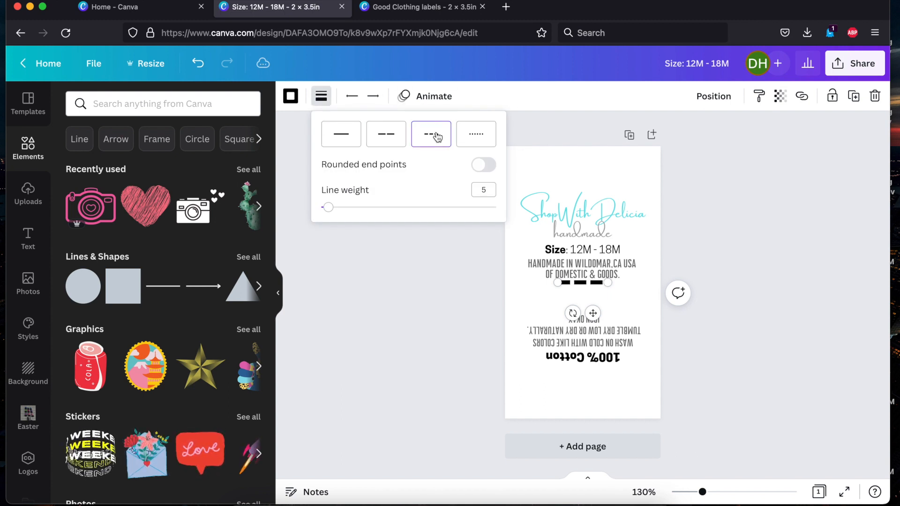
Set the dashed line's weight to 1 and extend its right end close to the label's right edge
{"action": "left_click", "coordinate": [328, 207]}
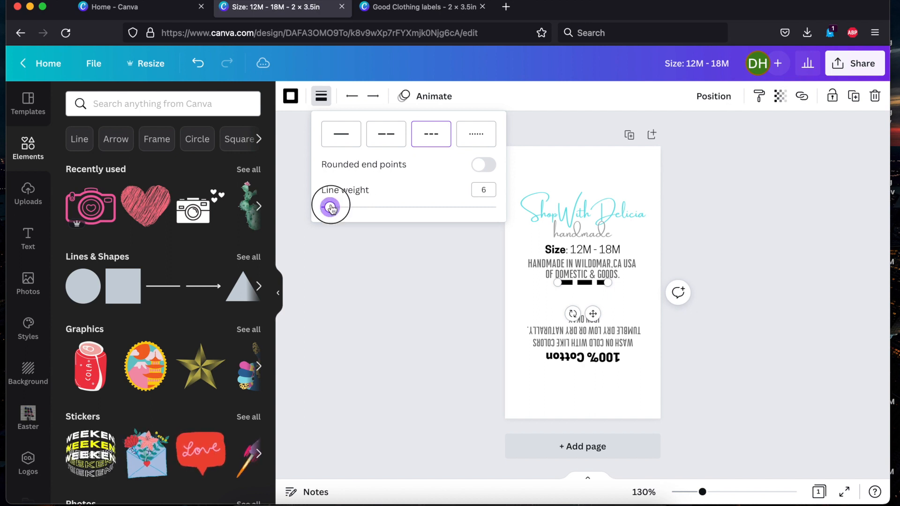
{"action": "left_click_drag", "start_coordinate": [328, 207], "coordinate": [322, 208]}
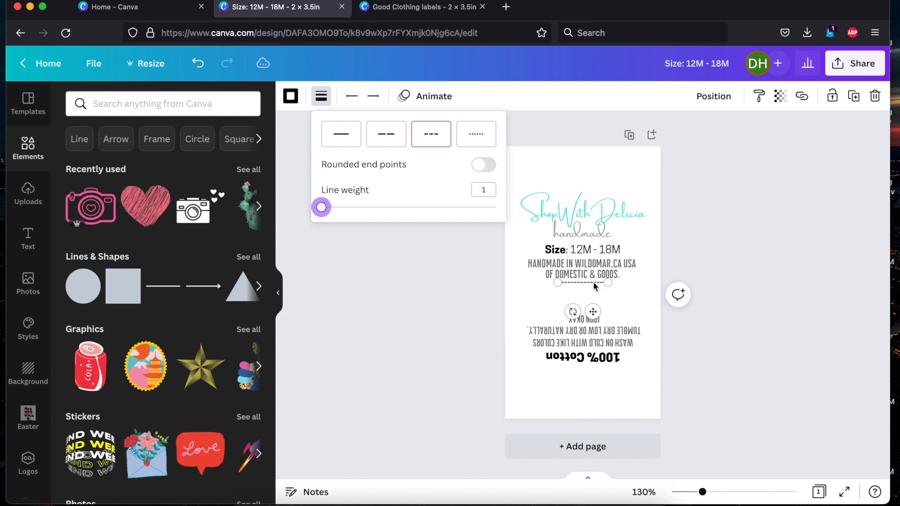
{"action": "left_click_drag", "start_coordinate": [606, 282], "coordinate": [641, 282]}
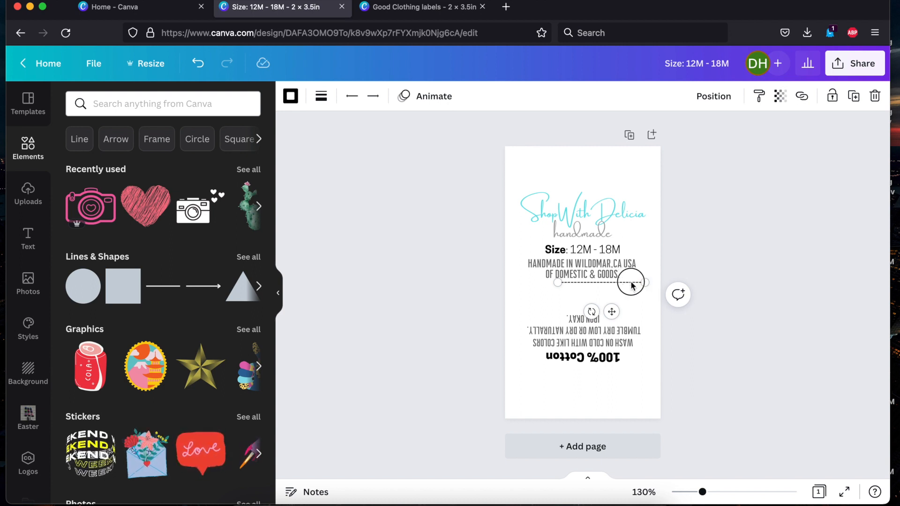
Move the dashed line to the label's top edge and place duplicates of it along the bottom and both side edges
{"action": "left_click_drag", "start_coordinate": [631, 285], "coordinate": [609, 150]}
{"action": "key", "text": "Up"}
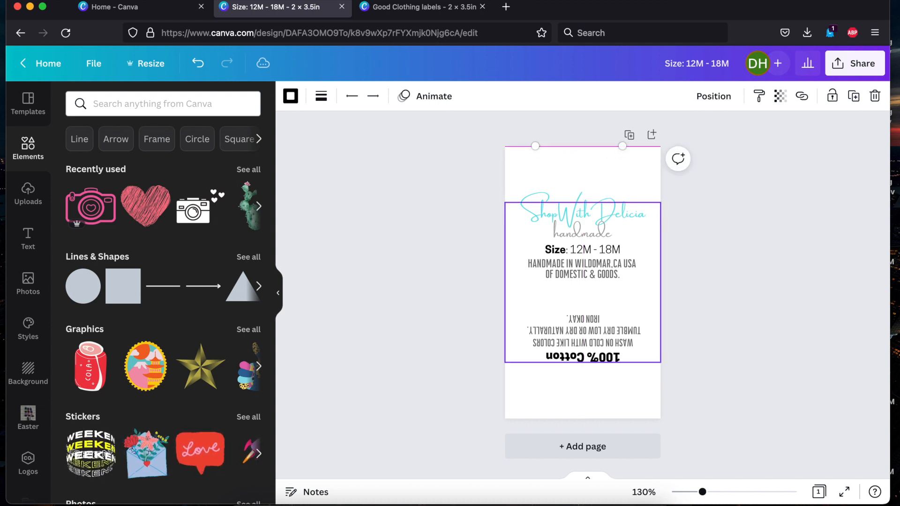
{"action": "key", "text": "Down"}
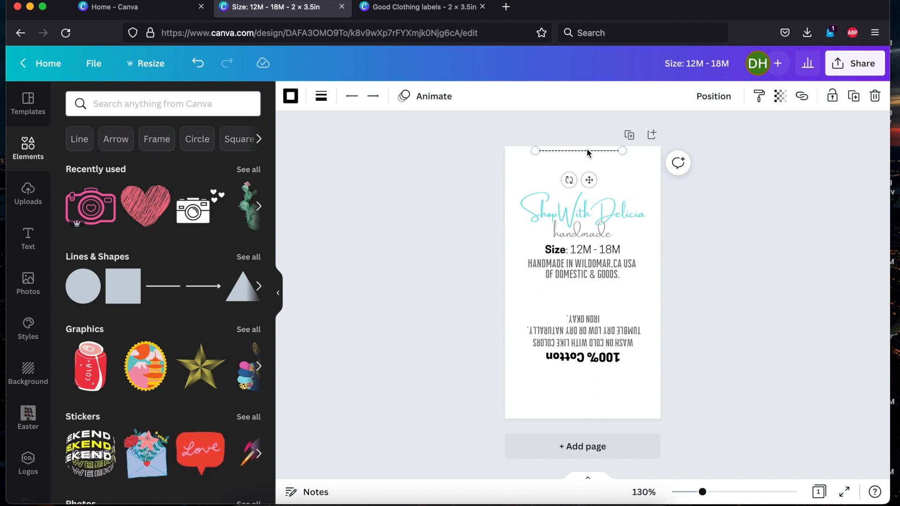
{"action": "key", "text": "super+d"}
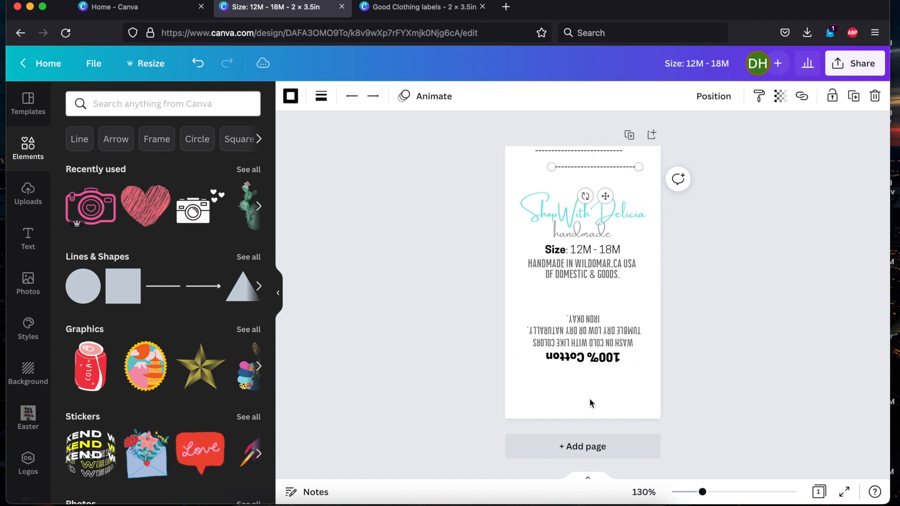
{"action": "left_click_drag", "start_coordinate": [605, 169], "coordinate": [591, 413]}
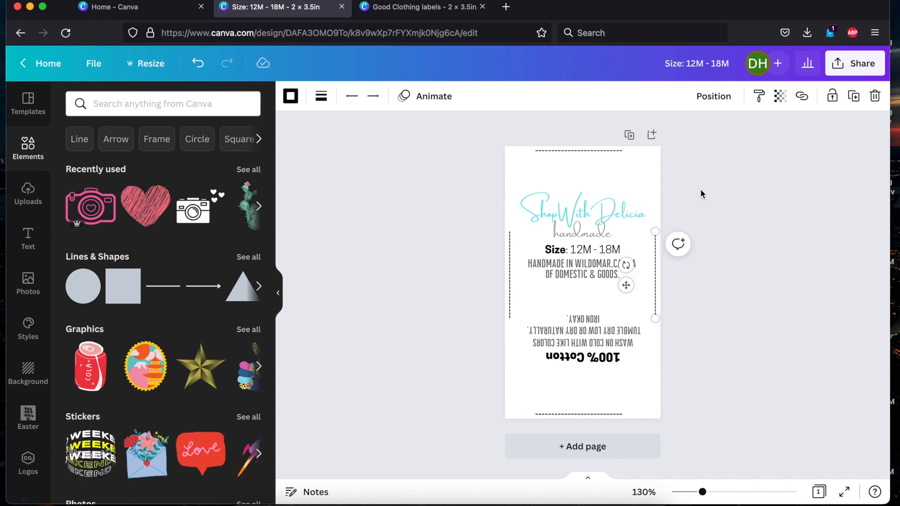
Duplicate the label page and change the size on the copy to 7Y-8Y
{"action": "left_click", "coordinate": [629, 135]}
{"action": "double_click", "coordinate": [609, 248]}
{"action": "key", "text": "BackSpace"}
{"action": "key", "text": "BackSpace"}
{"action": "key", "text": "BackSpace"}
{"action": "key", "text": "BackSpace"}
{"action": "key", "text": "BackSpace"}
{"action": "key", "text": "BackSpace"}
{"action": "key", "text": "BackSpace"}
{"action": "type", "text": "7Y-8Y"}
{"action": "left_click", "coordinate": [728, 196]}
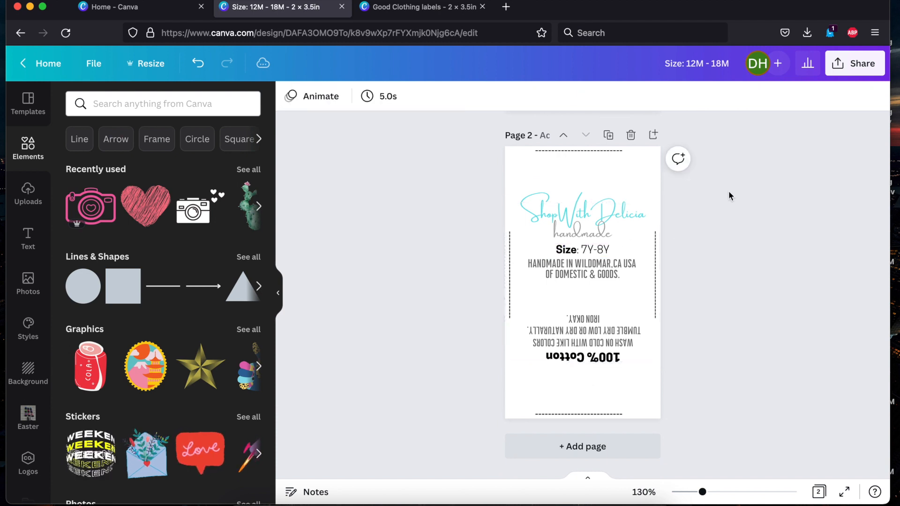
Duplicate page 2 and change the size on the new page's label to 6M-9M
{"action": "left_click", "coordinate": [609, 136]}
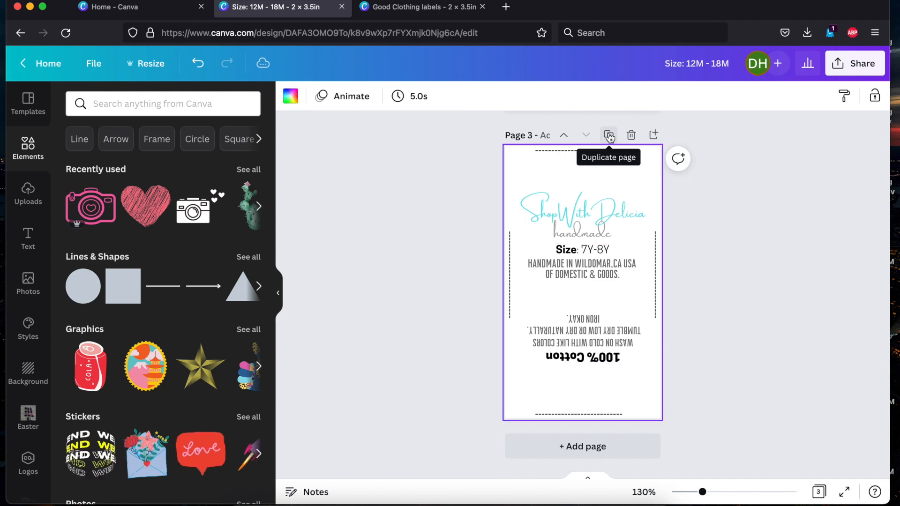
{"action": "double_click", "coordinate": [594, 249]}
{"action": "type", "text": "6M-9M"}
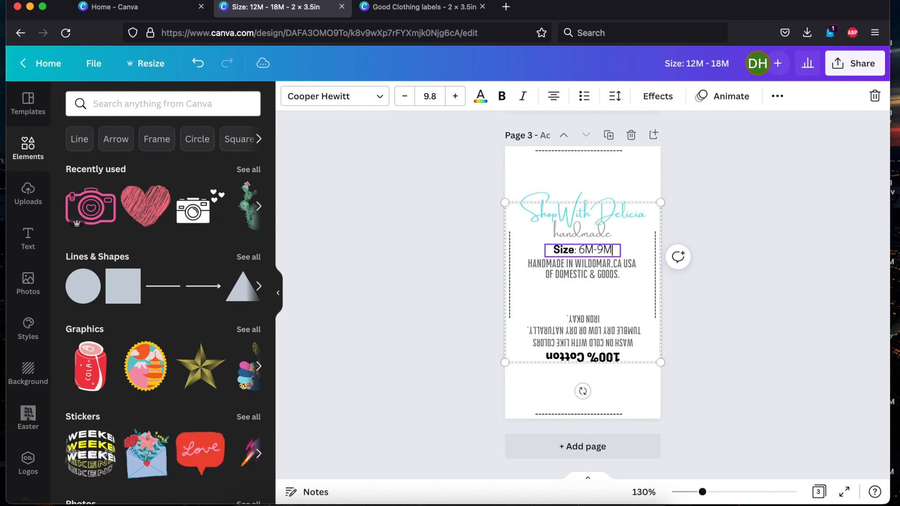
{"action": "left_click", "coordinate": [733, 303]}
Download all three label pages as PNG files
{"action": "scroll", "coordinate": [733, 302], "scroll_direction": "up", "scroll_amount": 10}
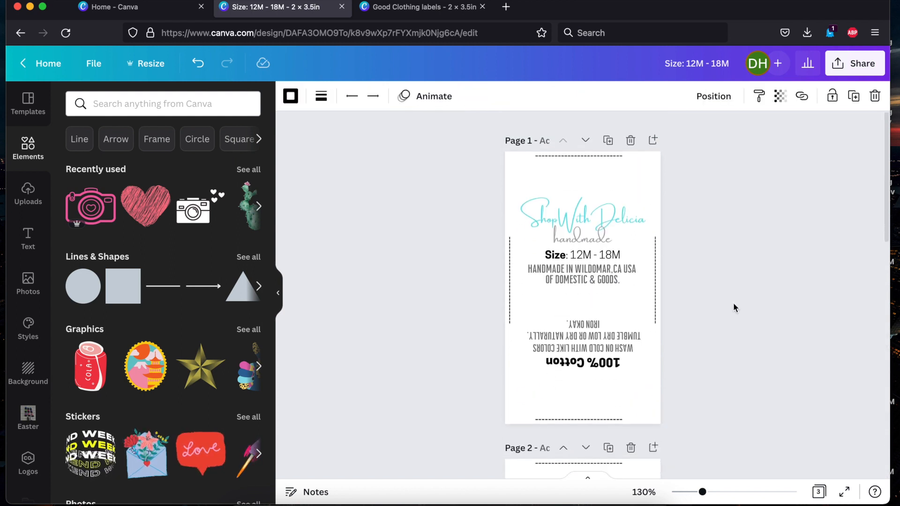
{"action": "left_click", "coordinate": [862, 66]}
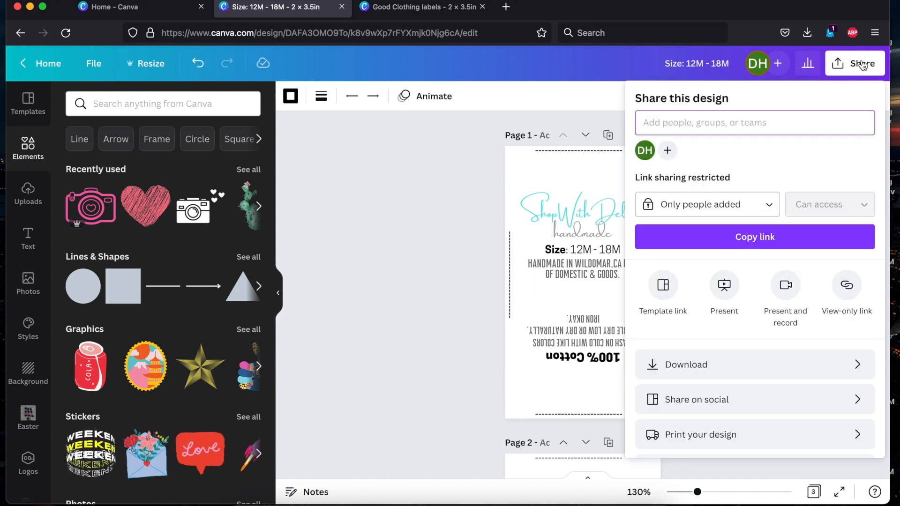
{"action": "left_click", "coordinate": [712, 367]}
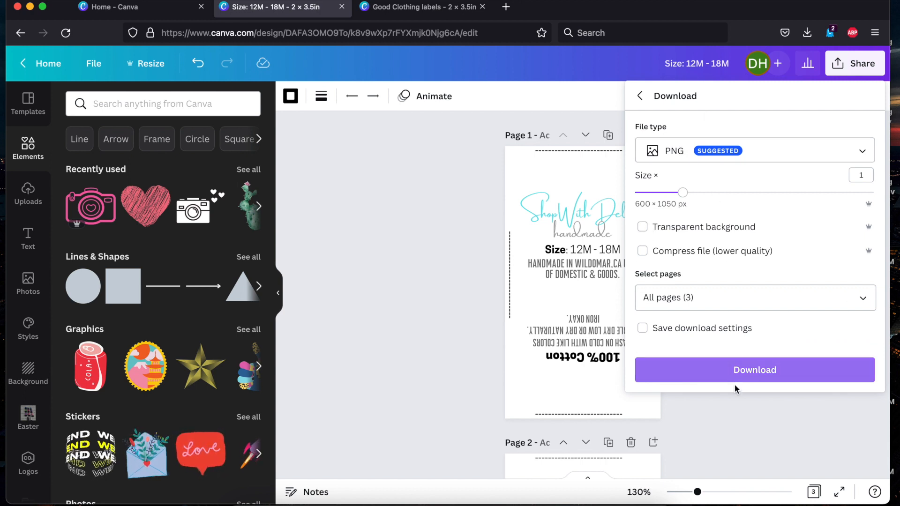
{"action": "left_click", "coordinate": [730, 372]}
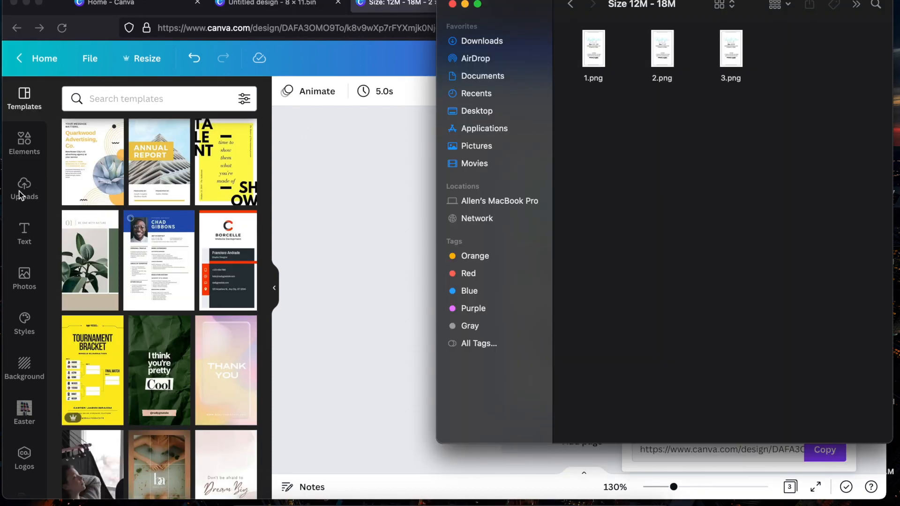
Switch to the blank 8 × 11.5 in design and upload 1.png, 2.png and 3.png from the Size 12M - 18M folder
{"action": "left_click", "coordinate": [21, 196]}
{"action": "left_click", "coordinate": [21, 196]}
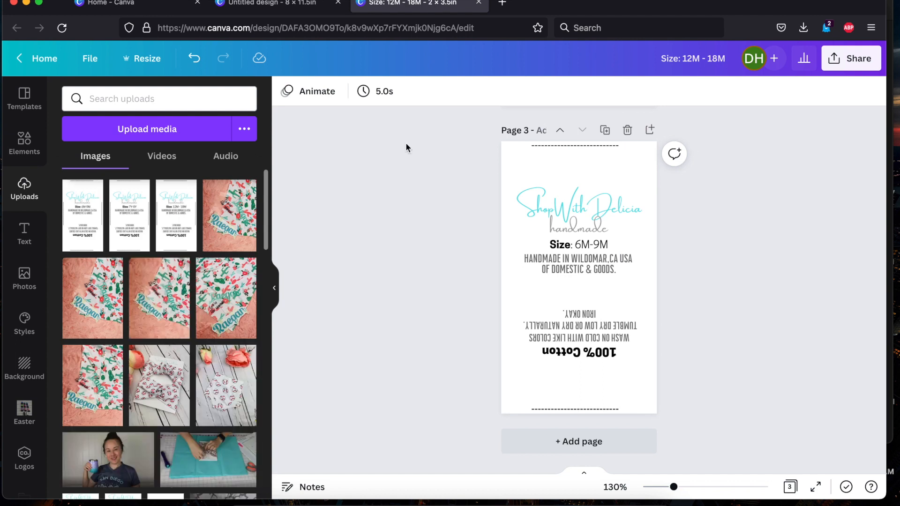
{"action": "left_click", "coordinate": [276, 4]}
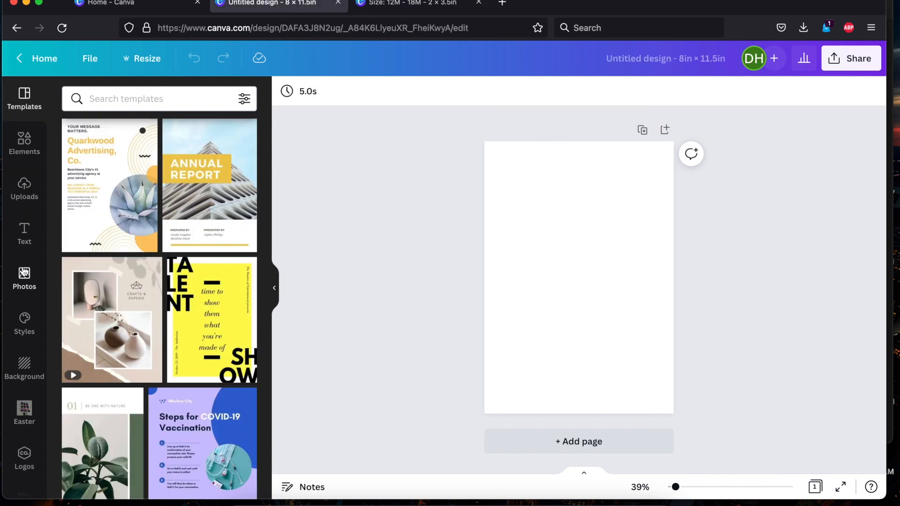
{"action": "left_click", "coordinate": [24, 186]}
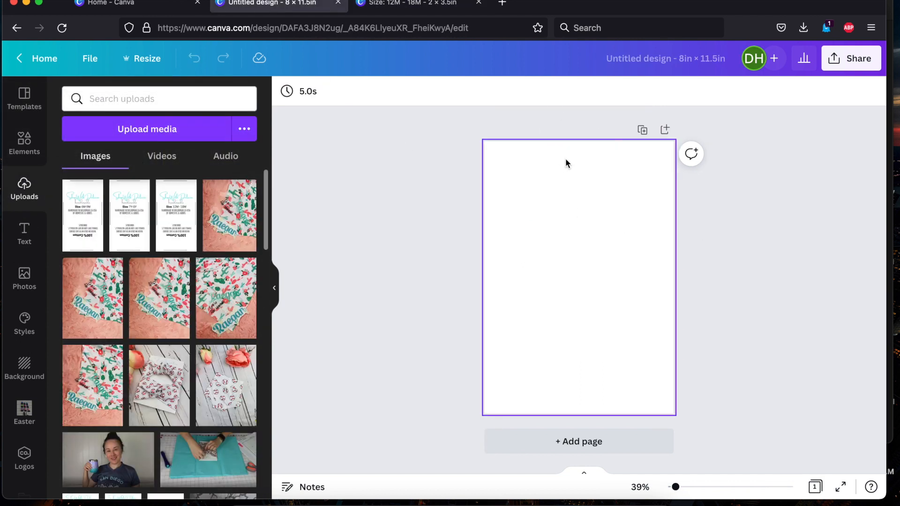
{"action": "mouse_move", "coordinate": [628, 504]}
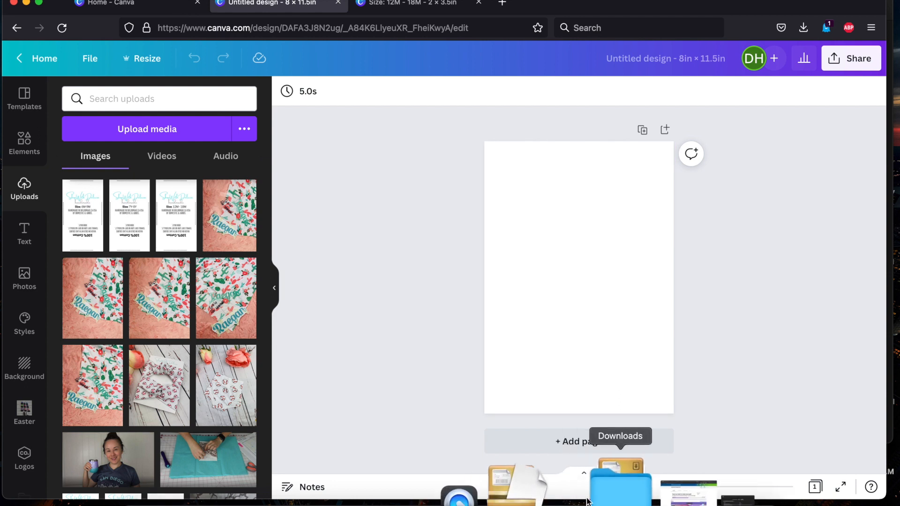
{"action": "left_click", "coordinate": [889, 347]}
{"action": "left_click_drag", "start_coordinate": [755, 65], "coordinate": [567, 52]}
{"action": "left_click_drag", "start_coordinate": [651, 56], "coordinate": [158, 212]}
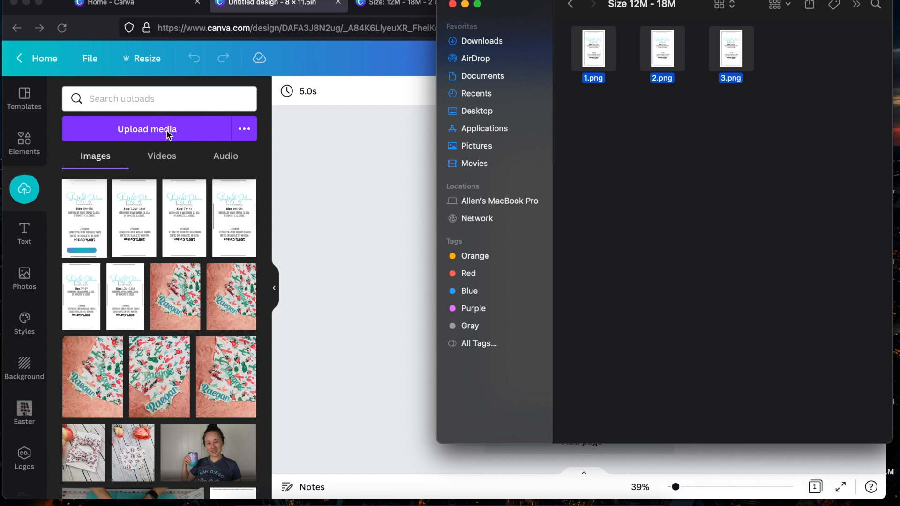
{"action": "left_click", "coordinate": [453, 4]}
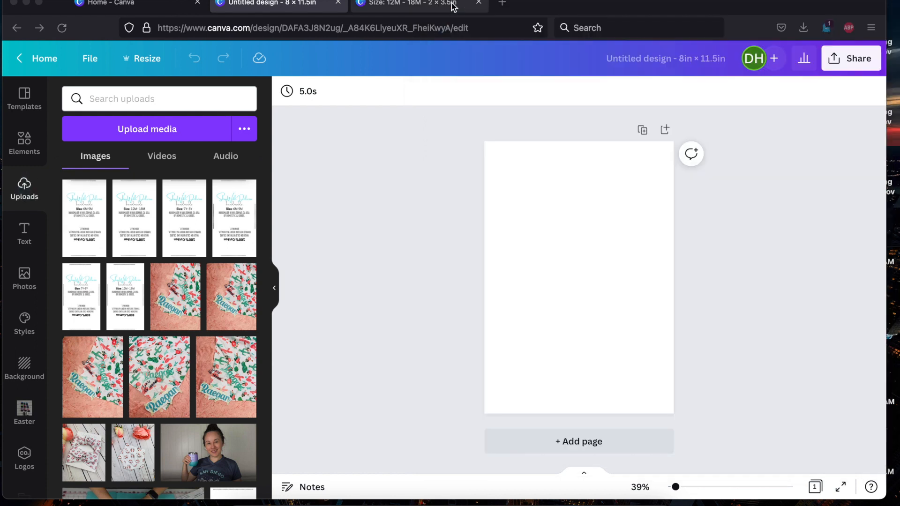
Add the uploaded 7Y-8Y, 12M - 18M and 6M-9M label images to the blank page
{"action": "left_click", "coordinate": [190, 207]}
{"action": "left_click", "coordinate": [190, 206]}
{"action": "left_click", "coordinate": [129, 209]}
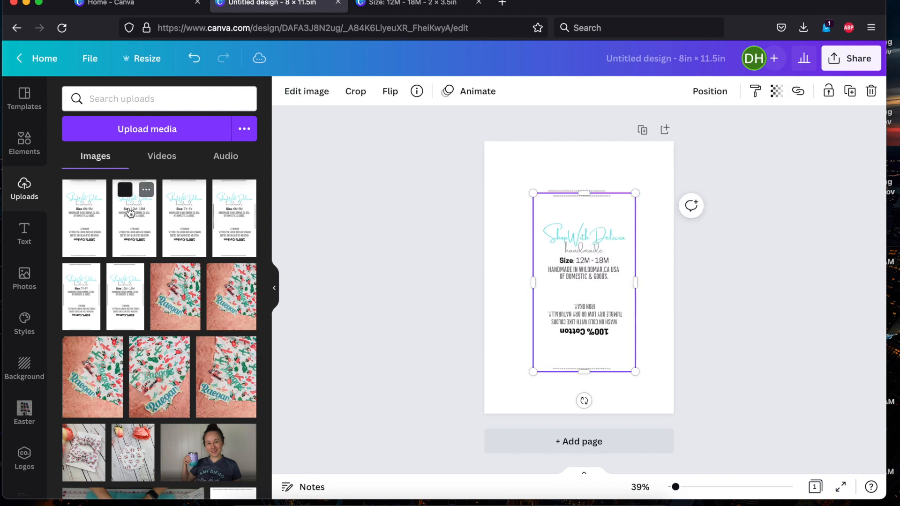
{"action": "left_click", "coordinate": [85, 212]}
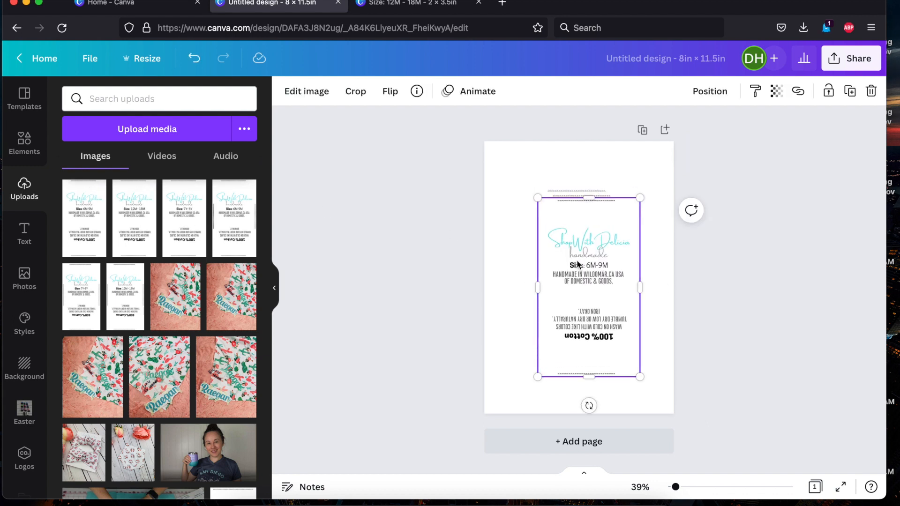
Move the 6M-9M label toward the page's upper-left corner and flip it horizontally
{"action": "left_click_drag", "start_coordinate": [578, 265], "coordinate": [532, 214]}
{"action": "left_click_drag", "start_coordinate": [676, 488], "coordinate": [683, 488]}
{"action": "left_click", "coordinate": [710, 323]}
{"action": "left_click", "coordinate": [506, 254]}
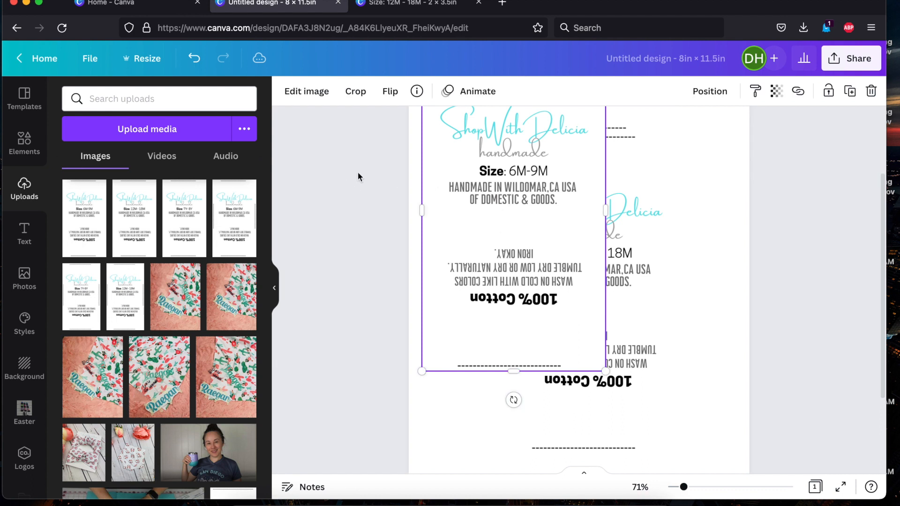
{"action": "left_click", "coordinate": [390, 91]}
{"action": "left_click", "coordinate": [409, 124]}
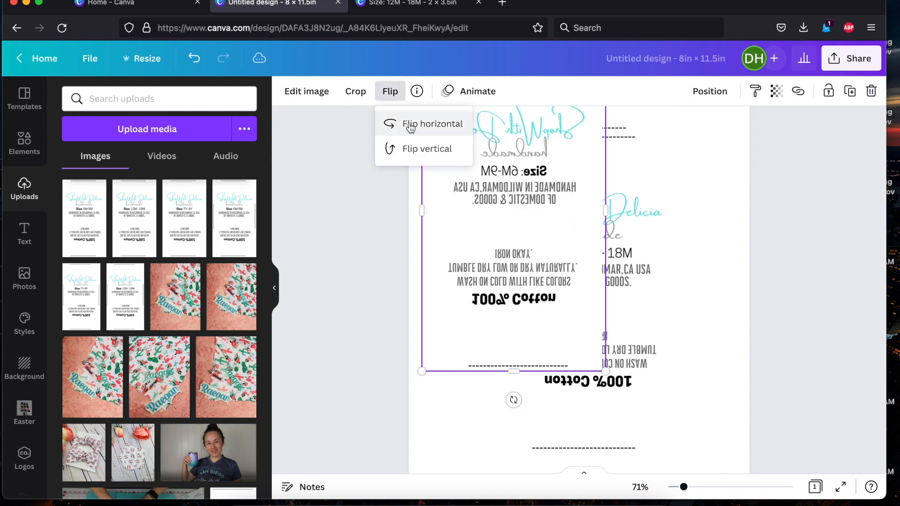
Flip the 12M - 18M label horizontally and move it down and right, off the 7Y-8Y label
{"action": "left_click", "coordinate": [630, 270]}
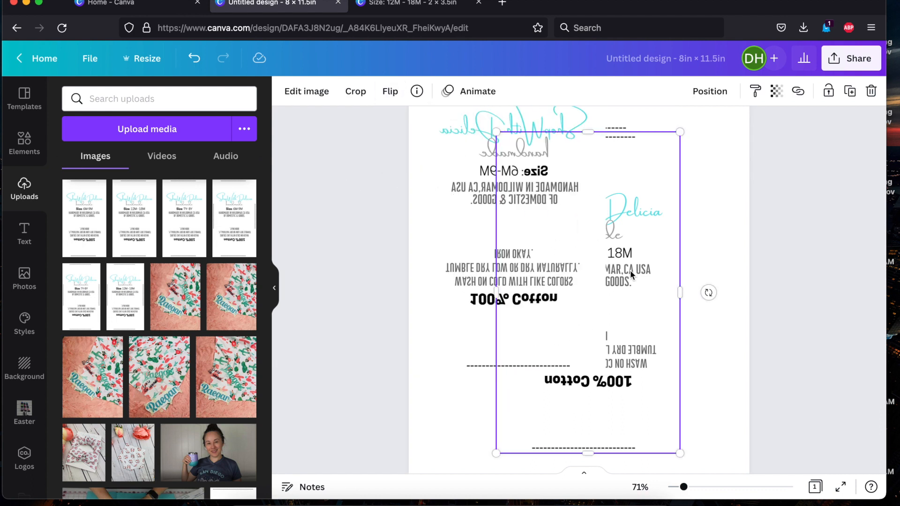
{"action": "left_click", "coordinate": [388, 93]}
{"action": "left_click", "coordinate": [403, 124]}
{"action": "left_click_drag", "start_coordinate": [641, 264], "coordinate": [728, 336]}
Flip the 7Y-8Y label horizontally
{"action": "left_click", "coordinate": [530, 410]}
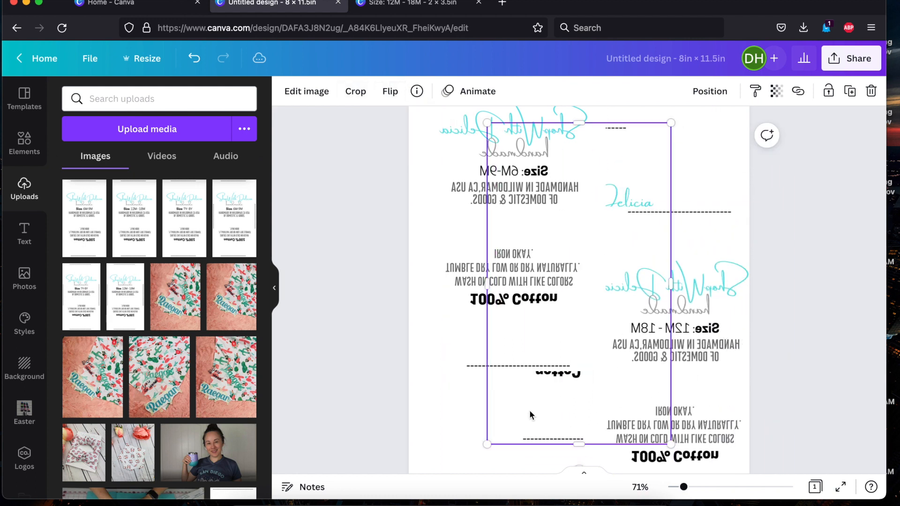
{"action": "left_click", "coordinate": [390, 93]}
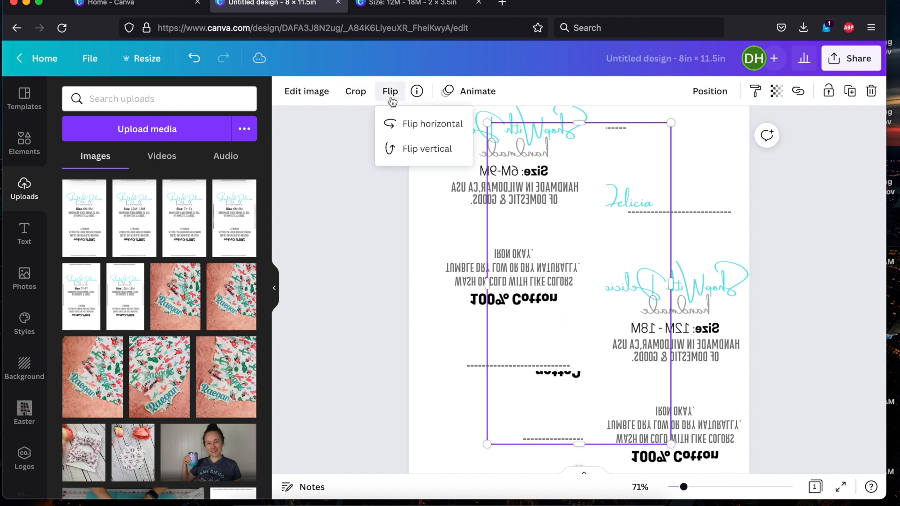
{"action": "left_click", "coordinate": [406, 124]}
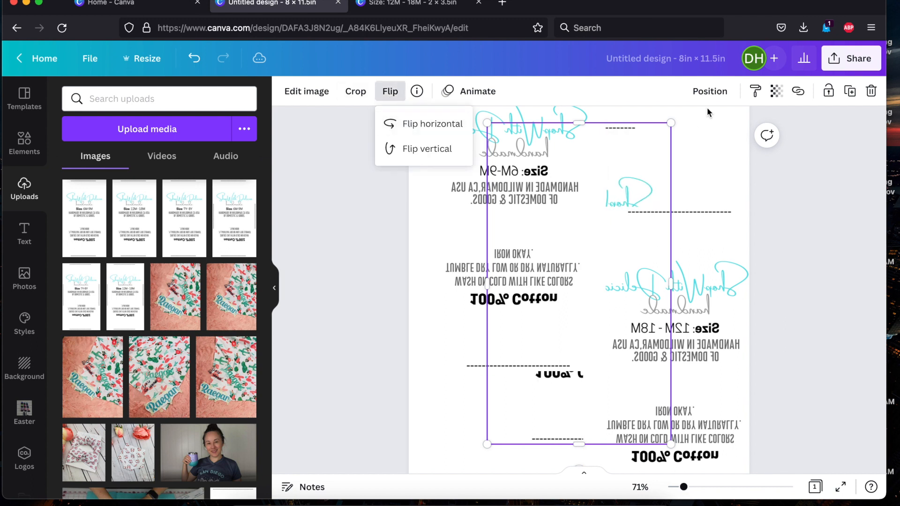
{"action": "left_click", "coordinate": [448, 416]}
Scale the 12M - 18M and 7Y-8Y labels down to about a quarter of their width
{"action": "left_click", "coordinate": [583, 389]}
{"action": "left_click_drag", "start_coordinate": [604, 317], "coordinate": [627, 276]}
{"action": "left_click_drag", "start_coordinate": [694, 391], "coordinate": [592, 133]}
{"action": "left_click_drag", "start_coordinate": [593, 133], "coordinate": [594, 135]}
{"action": "left_click", "coordinate": [622, 274]}
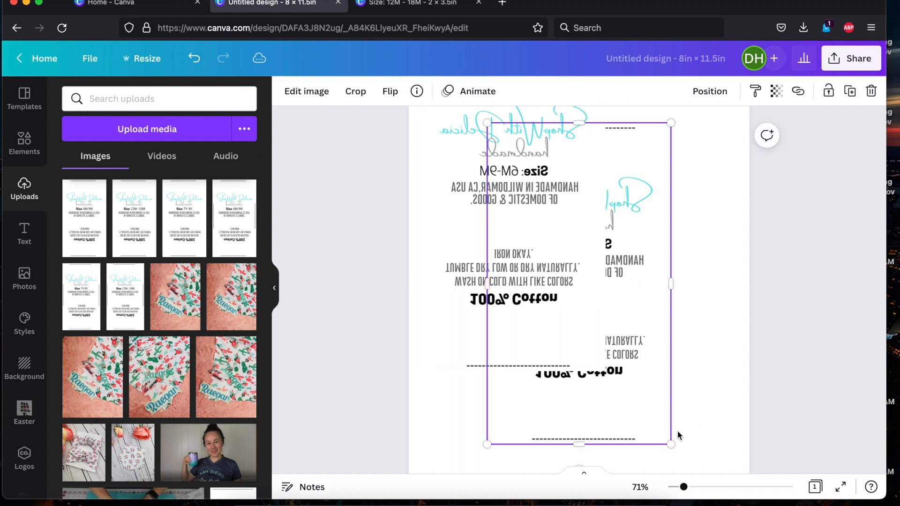
{"action": "left_click_drag", "start_coordinate": [670, 444], "coordinate": [519, 215]}
{"action": "left_click", "coordinate": [519, 214]}
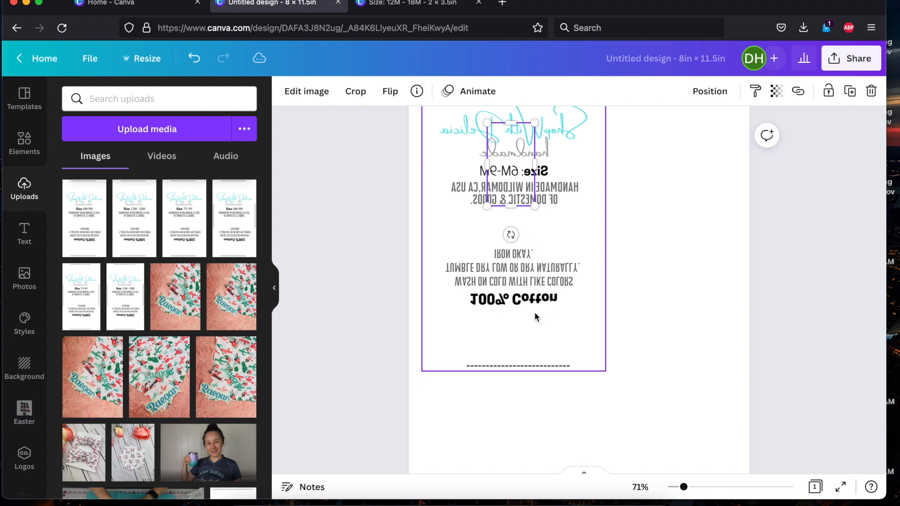
Shrink the 6M-9M label to match the others in the page's upper-left corner, and move the 7Y-8Y label below the 12M - 18M label
{"action": "left_click", "coordinate": [608, 364]}
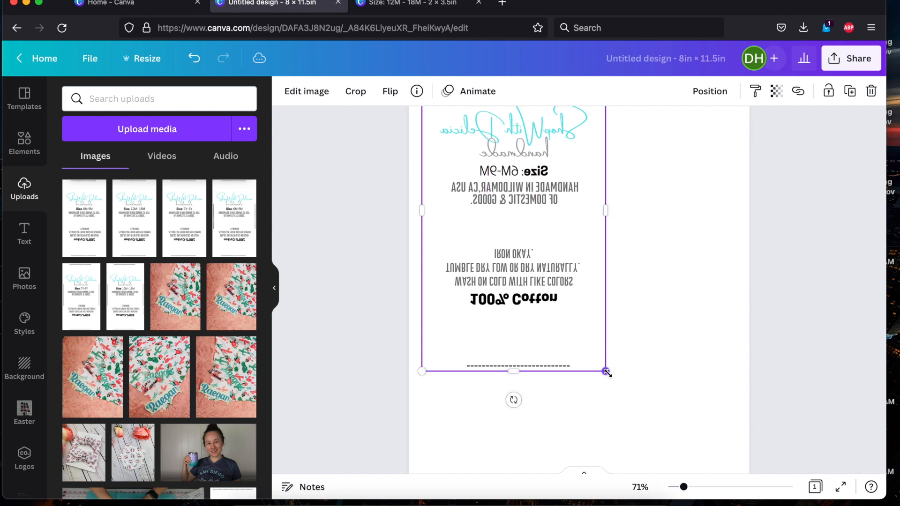
{"action": "left_click_drag", "start_coordinate": [606, 372], "coordinate": [462, 145]}
{"action": "left_click", "coordinate": [628, 316]}
{"action": "scroll", "coordinate": [629, 317], "scroll_direction": "up", "scroll_amount": 3}
{"action": "left_click", "coordinate": [438, 188]}
{"action": "left_click_drag", "start_coordinate": [438, 188], "coordinate": [428, 177]}
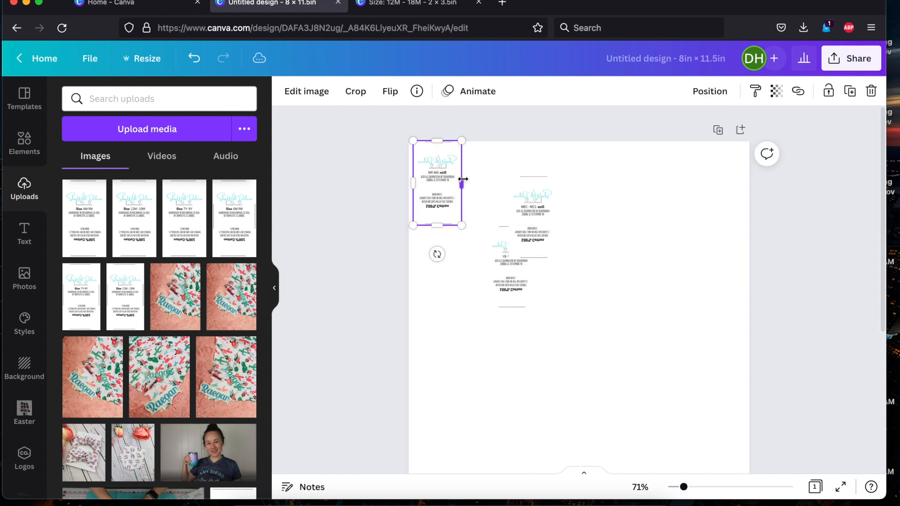
{"action": "left_click_drag", "start_coordinate": [507, 287], "coordinate": [490, 350]}
Copy the 7Y-8Y label and place the pasted copy to the right of the 12M - 18M label
{"action": "right_click", "coordinate": [499, 339]}
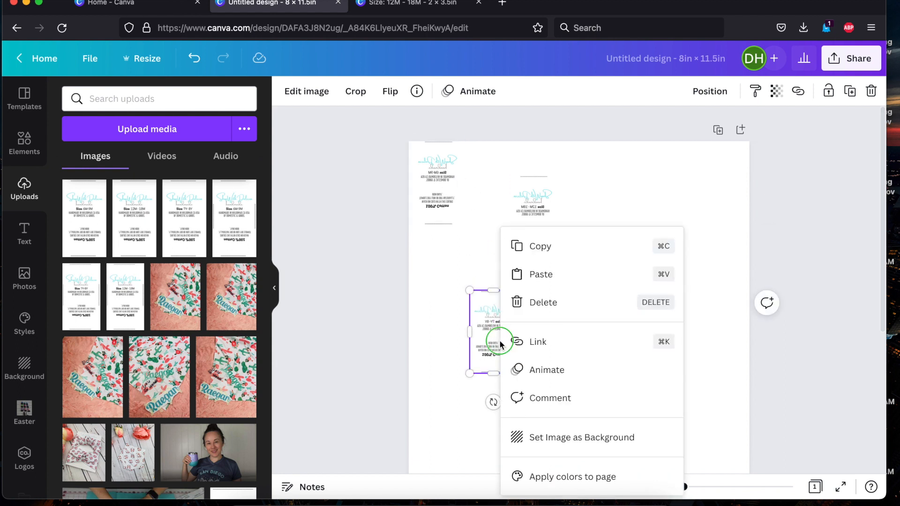
{"action": "left_click", "coordinate": [542, 246]}
{"action": "left_click", "coordinate": [622, 258]}
{"action": "key", "text": "ctrl+v"}
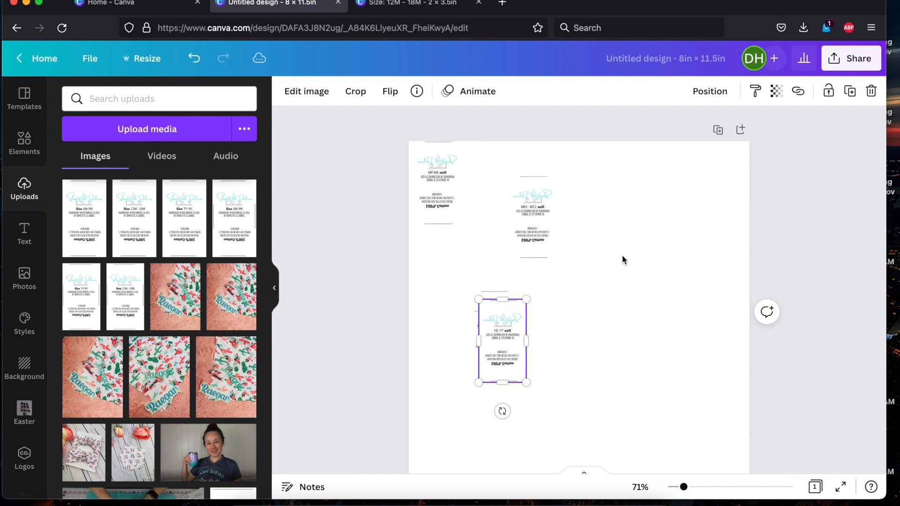
{"action": "left_click_drag", "start_coordinate": [502, 354], "coordinate": [622, 273]}
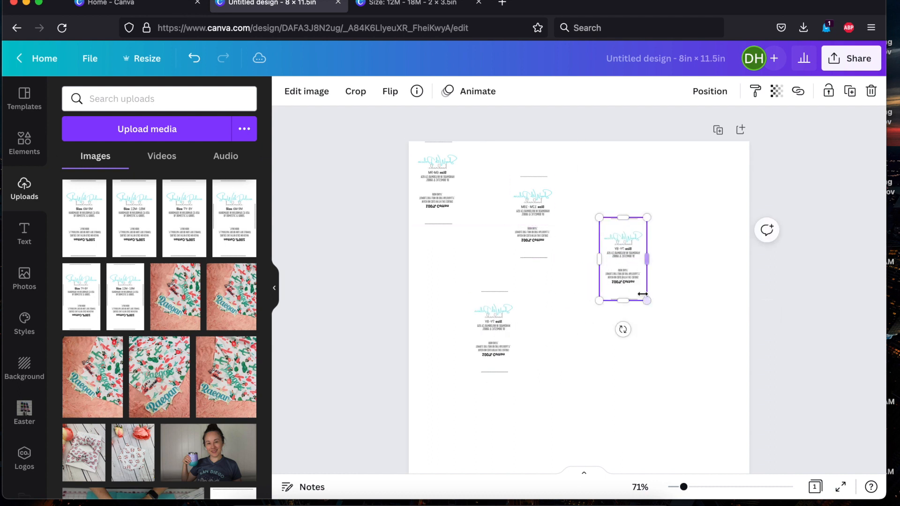
Try to resize the copied 7Y-8Y label from its lower-right corner, and delete that copy
{"action": "left_click_drag", "start_coordinate": [647, 300], "coordinate": [688, 426]}
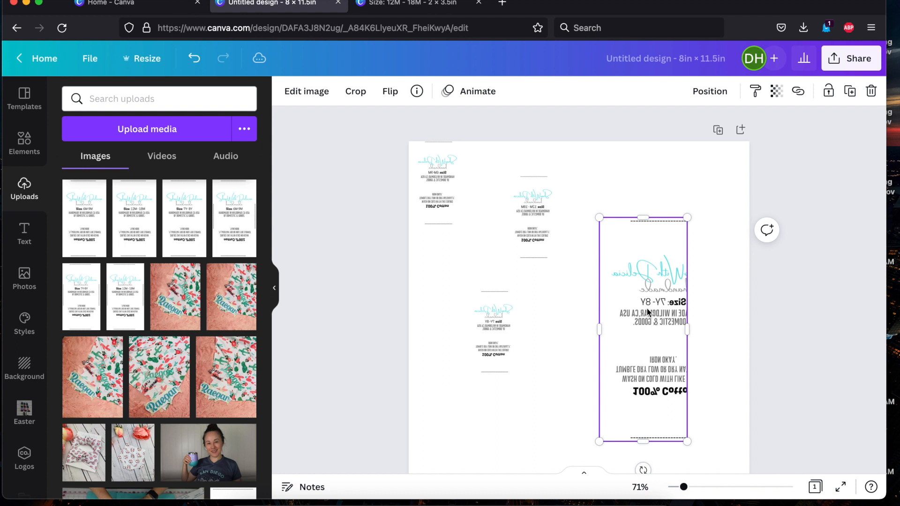
{"action": "left_click_drag", "start_coordinate": [688, 443], "coordinate": [630, 360]}
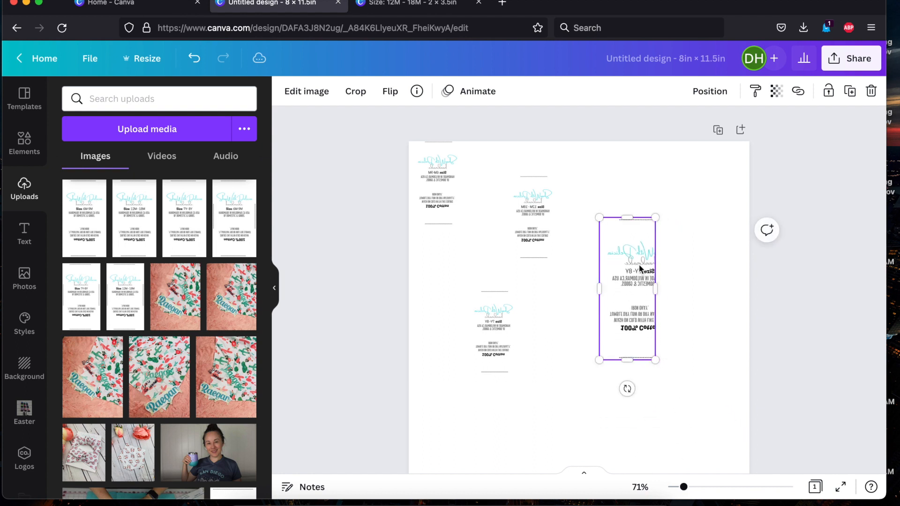
{"action": "key", "text": "BackSpace"}
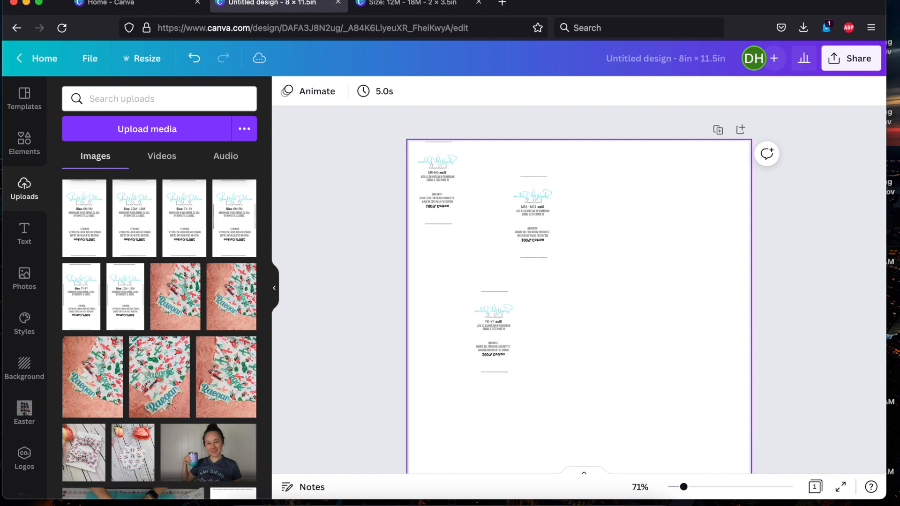
Snap the 6M-9M label into the page's upper-left corner and move the 12M - 18M label down beside the 7Y-8Y label
{"action": "left_click", "coordinate": [444, 189]}
{"action": "left_click_drag", "start_coordinate": [443, 189], "coordinate": [436, 187]}
{"action": "left_click_drag", "start_coordinate": [524, 203], "coordinate": [532, 337]}
Duplicate the 6M-9M label and line up two copies side by side next to the original along the page's top edge
{"action": "left_click", "coordinate": [439, 172]}
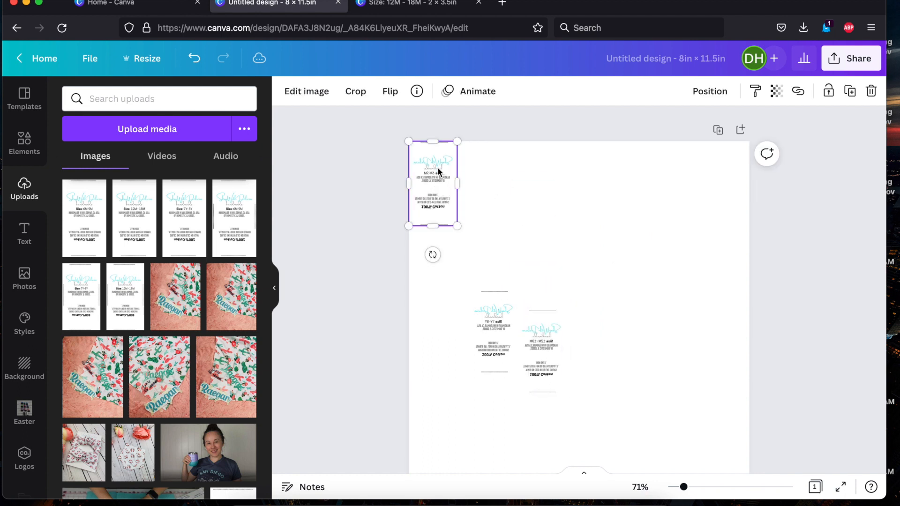
{"action": "key", "text": "super+d"}
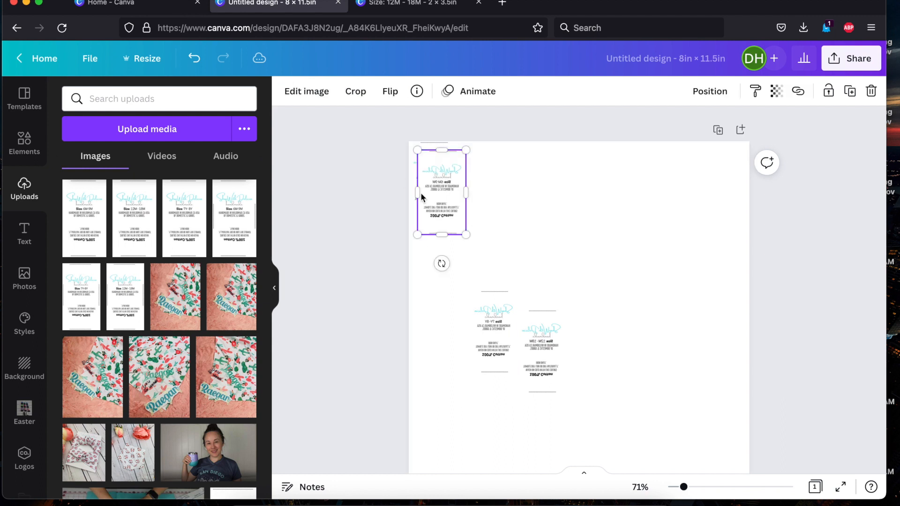
{"action": "left_click_drag", "start_coordinate": [449, 177], "coordinate": [497, 169]}
{"action": "left_click_drag", "start_coordinate": [445, 192], "coordinate": [533, 194]}
Copy the three 6M-9M labels to continue the top row, and add one more copy to complete a row of seven
{"action": "left_click_drag", "start_coordinate": [604, 196], "coordinate": [393, 170]}
{"action": "left_click", "coordinate": [632, 170]}
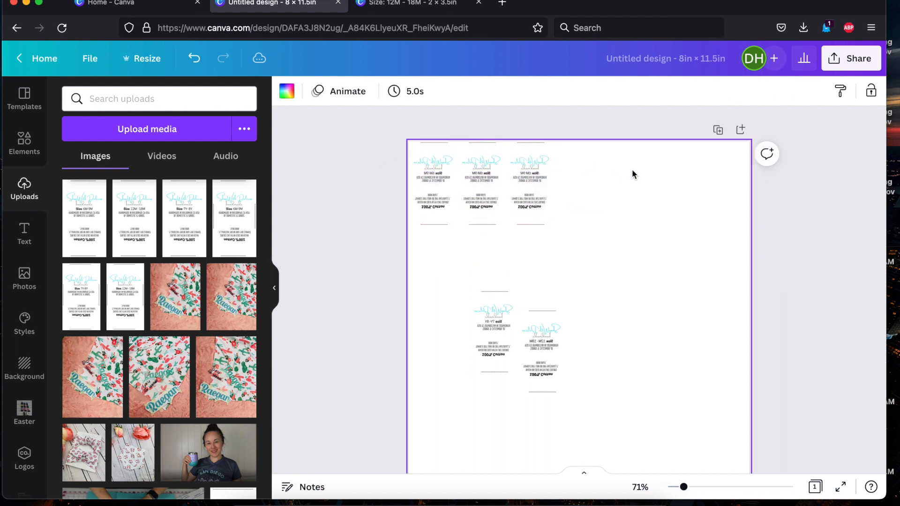
{"action": "key", "text": "super+v"}
{"action": "left_click_drag", "start_coordinate": [513, 202], "coordinate": [647, 191]}
{"action": "left_click", "coordinate": [661, 298]}
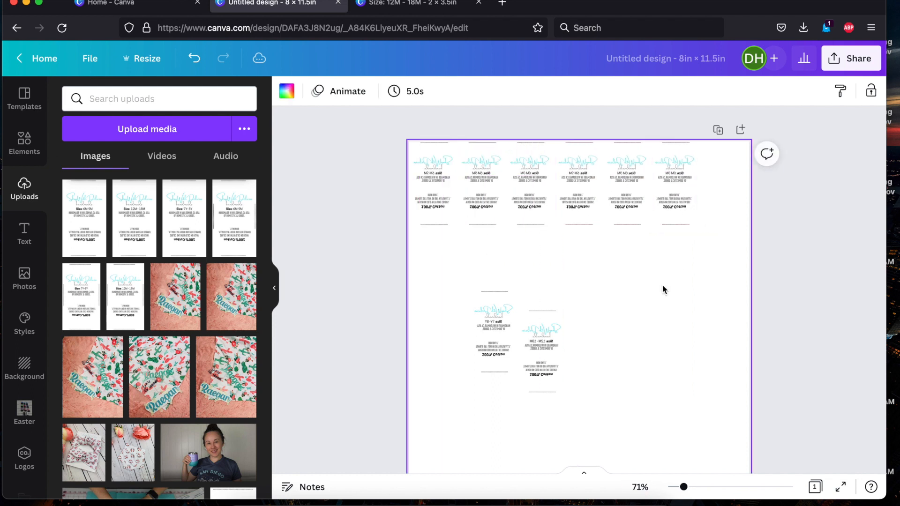
{"action": "left_click", "coordinate": [678, 188]}
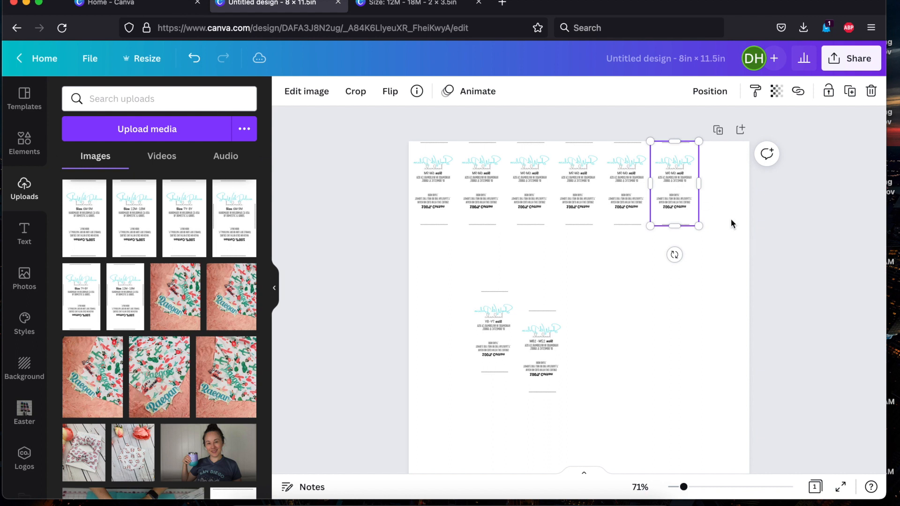
{"action": "key", "text": "super+v"}
{"action": "left_click_drag", "start_coordinate": [688, 199], "coordinate": [728, 185]}
Build a row of seven 7Y-8Y labels below the 6M-9M row and a row of seven 12M - 18M labels beneath it
{"action": "left_click_drag", "start_coordinate": [495, 321], "coordinate": [437, 271]}
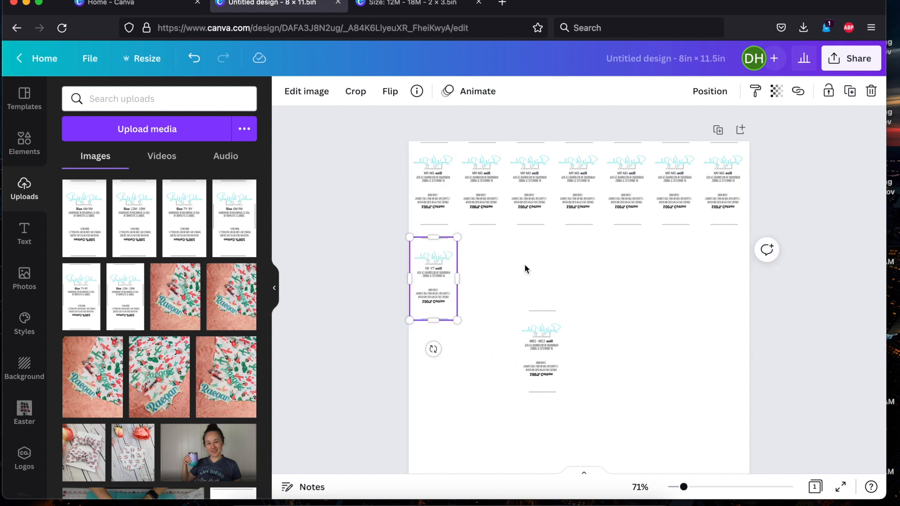
{"action": "key", "text": "super+v"}
{"action": "left_click_drag", "start_coordinate": [440, 286], "coordinate": [524, 277]}
{"action": "key", "text": "super+v"}
{"action": "left_click", "coordinate": [537, 355]}
{"action": "left_click_drag", "start_coordinate": [512, 378], "coordinate": [433, 367]}
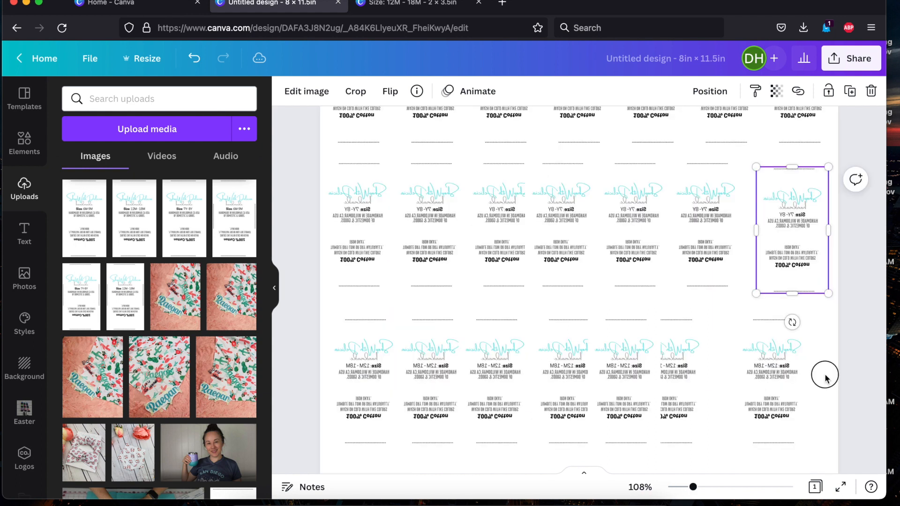
Tidy up the spacing of the seven 12M - 18M labels in the third row
{"action": "left_click_drag", "start_coordinate": [823, 373], "coordinate": [281, 357]}
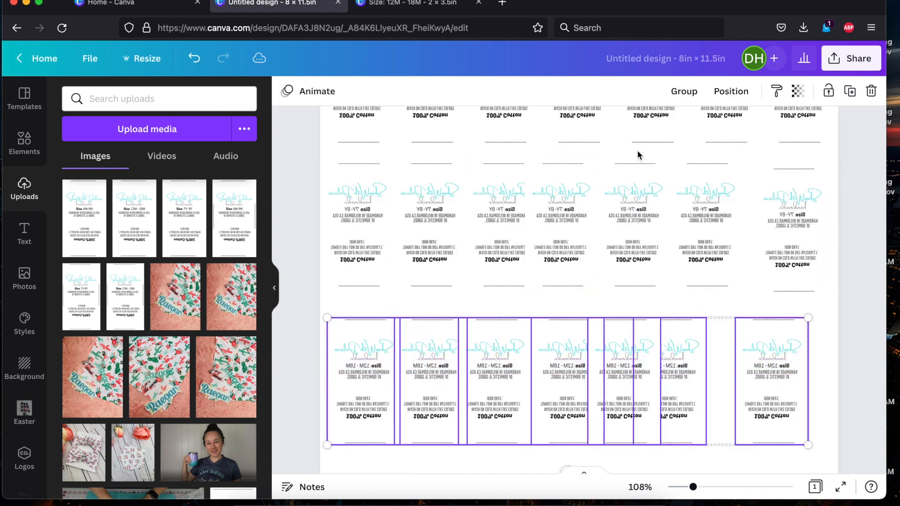
{"action": "left_click", "coordinate": [733, 93]}
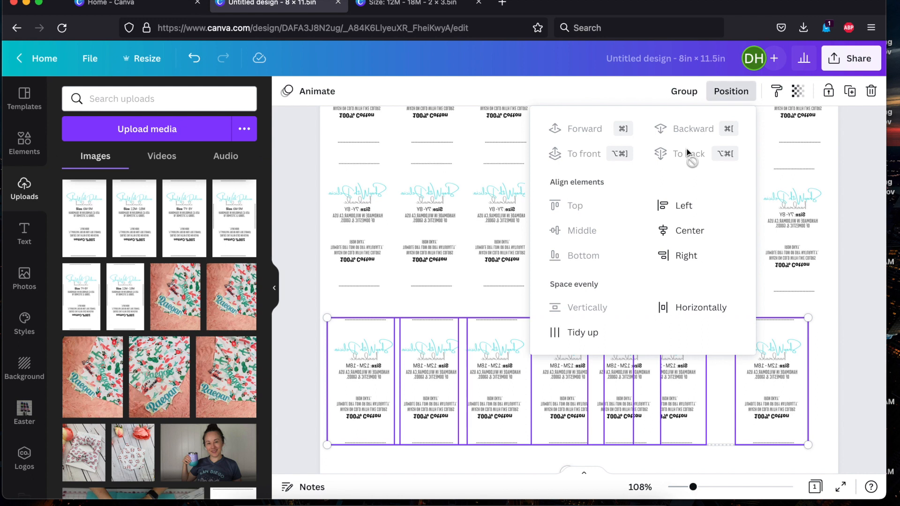
{"action": "left_click", "coordinate": [595, 332]}
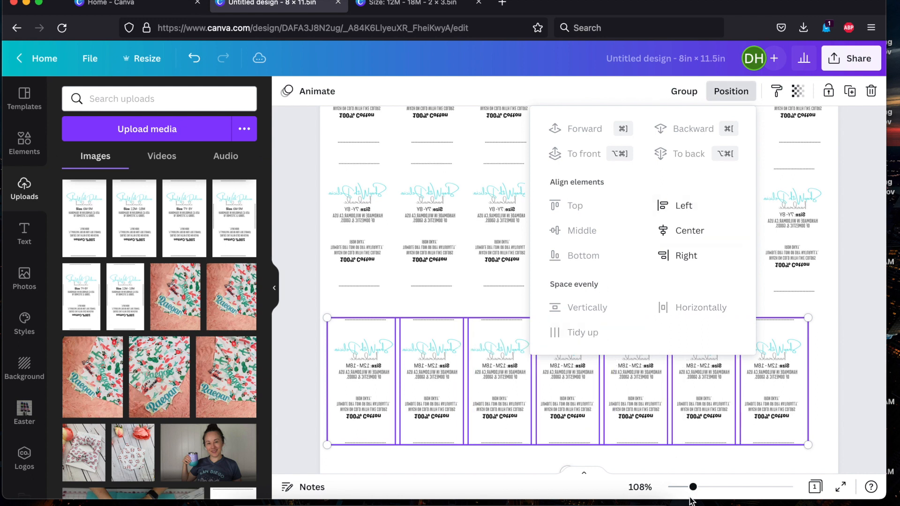
{"action": "left_click", "coordinate": [814, 390]}
{"action": "left_click", "coordinate": [783, 389]}
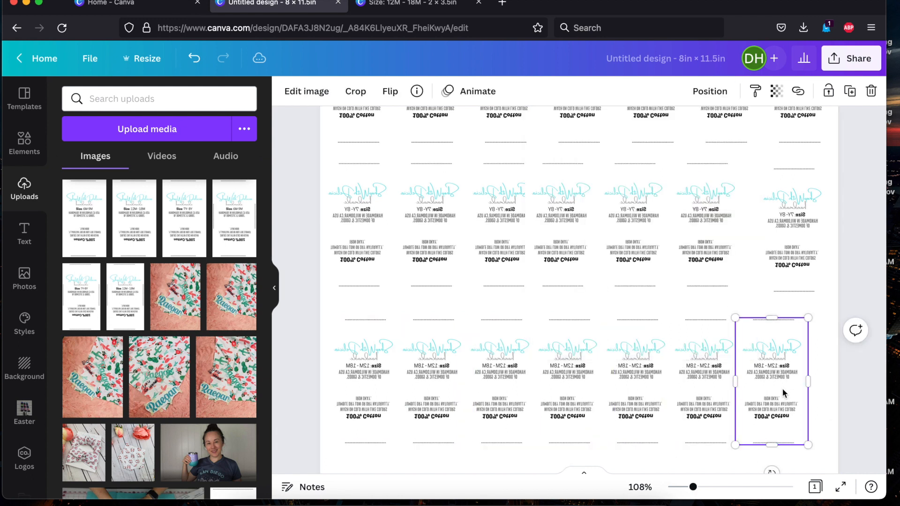
Tidy up the seven 7Y-8Y labels in the second row so they are level and evenly spaced
{"action": "scroll", "coordinate": [628, 389], "scroll_direction": "up", "scroll_amount": 3}
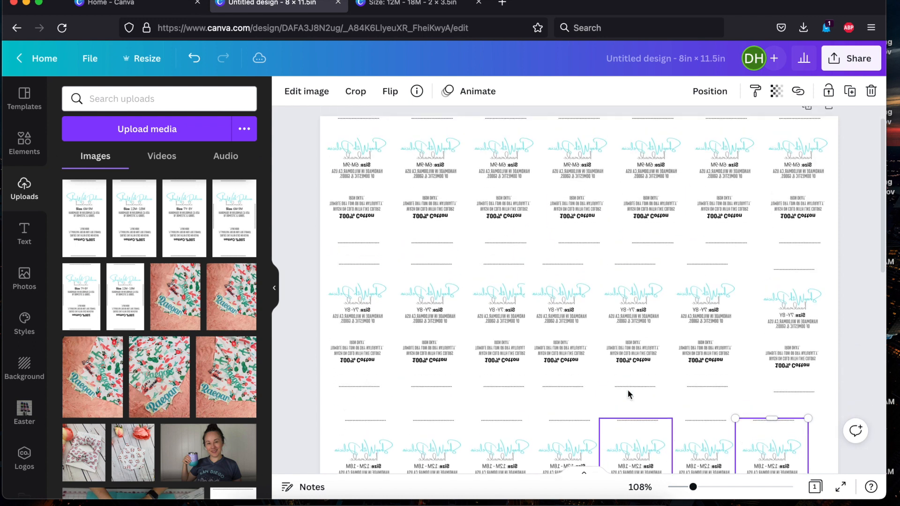
{"action": "left_click_drag", "start_coordinate": [838, 328], "coordinate": [342, 307]}
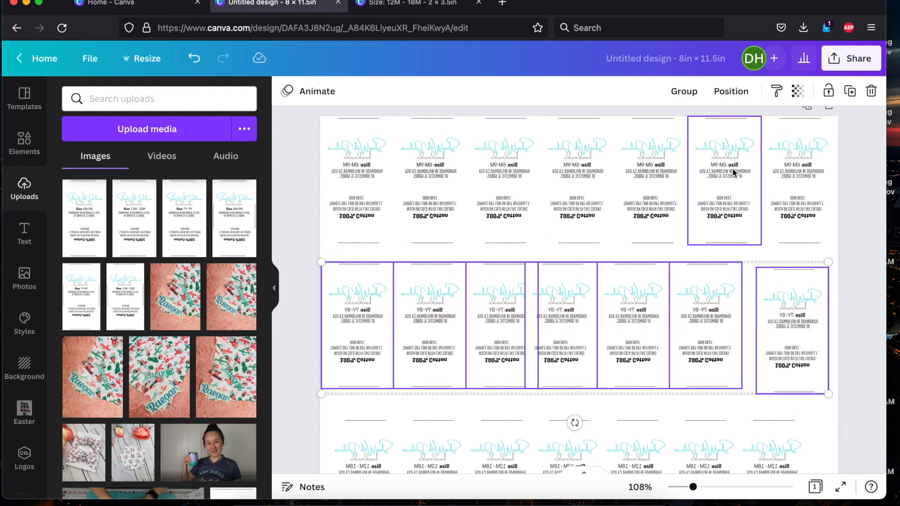
{"action": "left_click", "coordinate": [743, 97]}
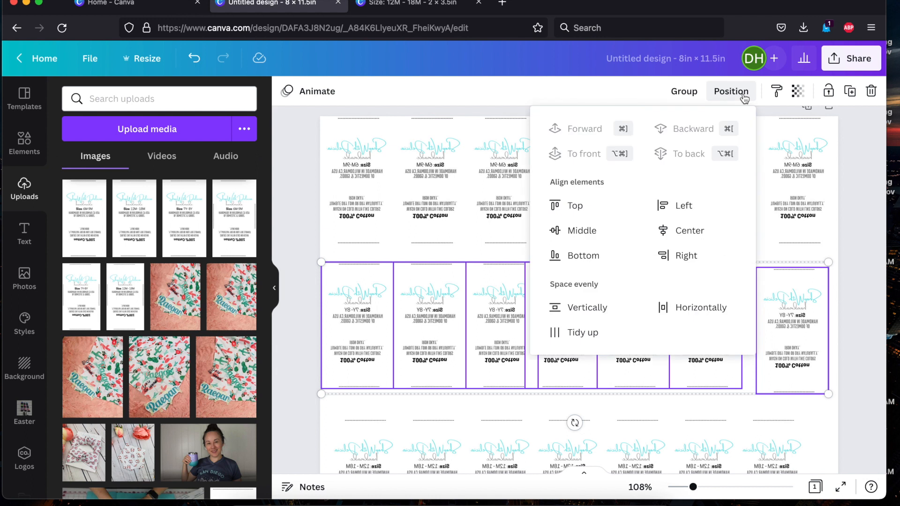
{"action": "left_click", "coordinate": [585, 333]}
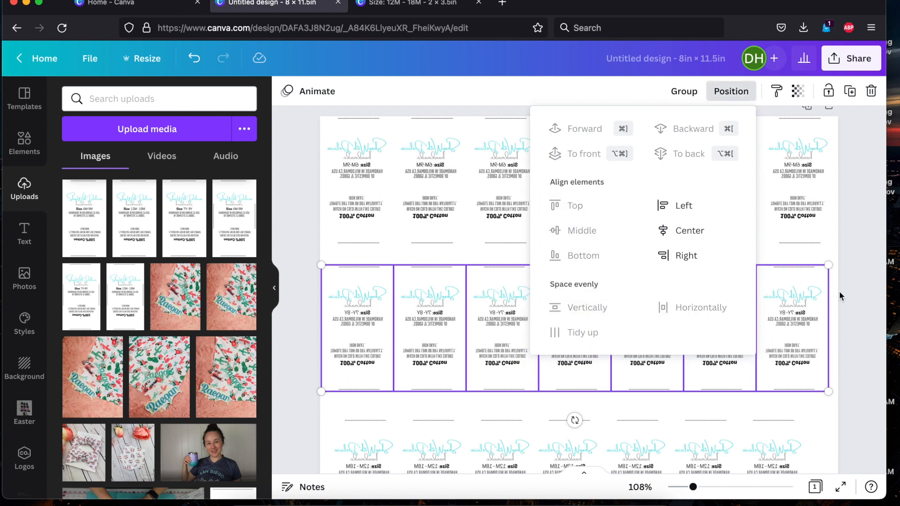
{"action": "key", "text": "Escape"}
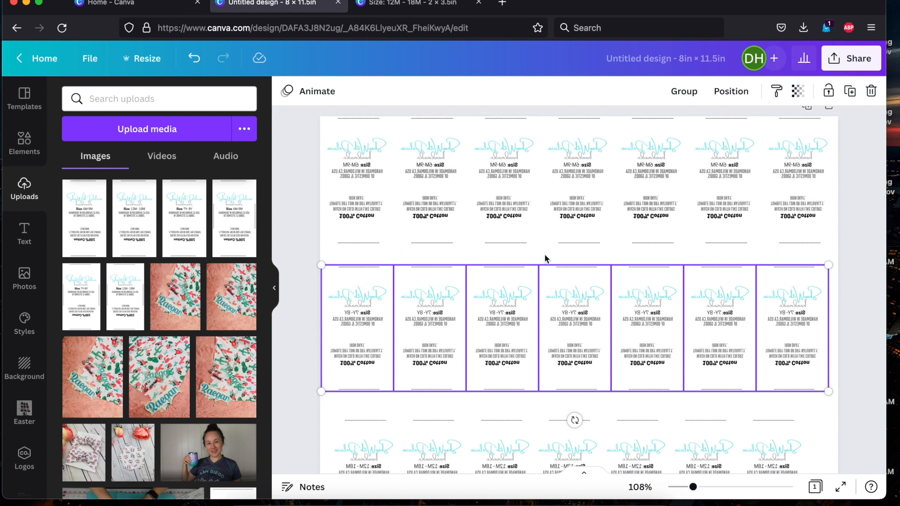
{"action": "left_click", "coordinate": [854, 243]}
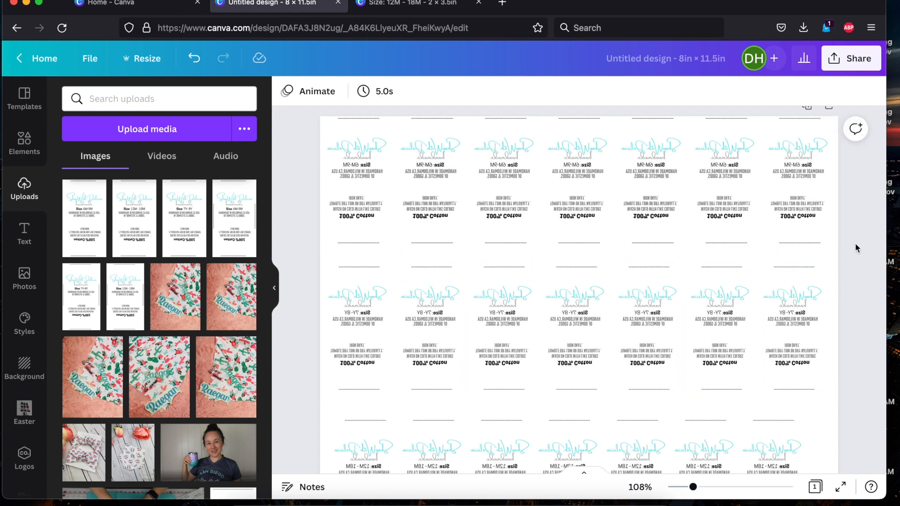
Align the left edges of the three labels in the first column
{"action": "scroll", "coordinate": [855, 243], "scroll_direction": "down", "scroll_amount": 2}
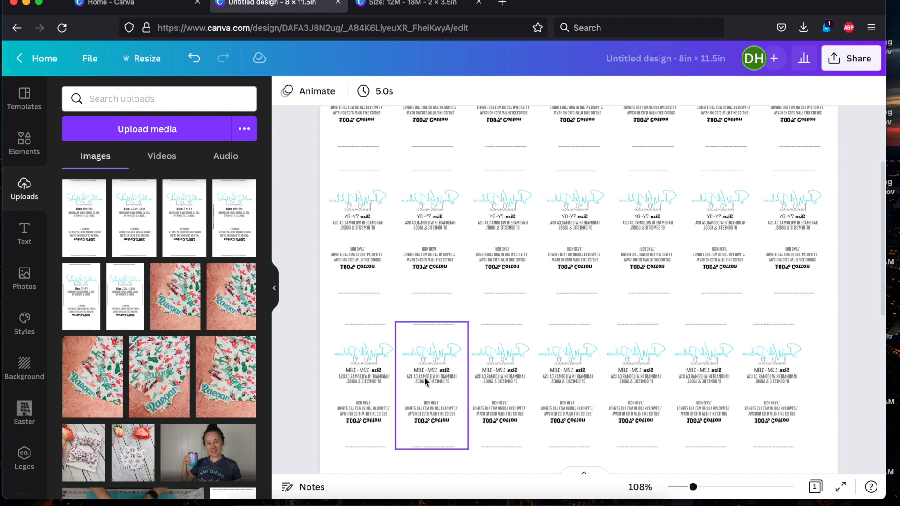
{"action": "left_click_drag", "start_coordinate": [692, 487], "coordinate": [687, 487]}
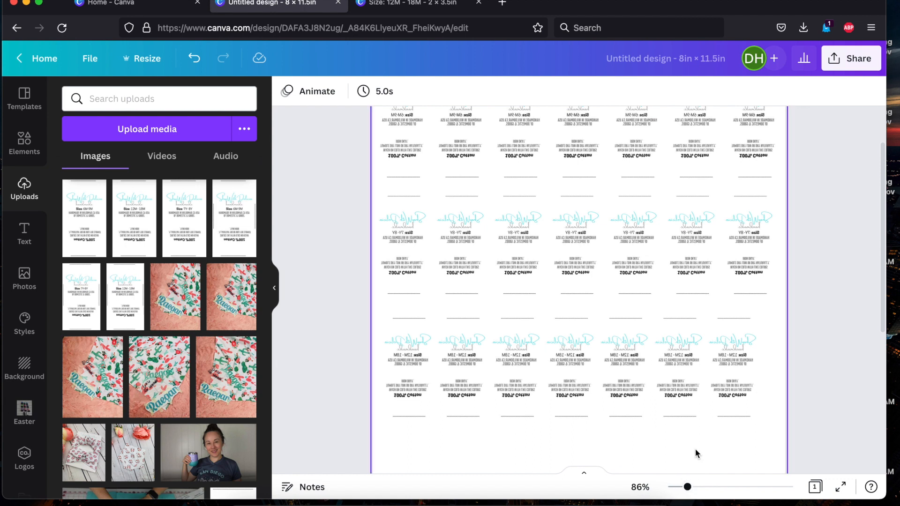
{"action": "scroll", "coordinate": [695, 448], "scroll_direction": "up", "scroll_amount": 2}
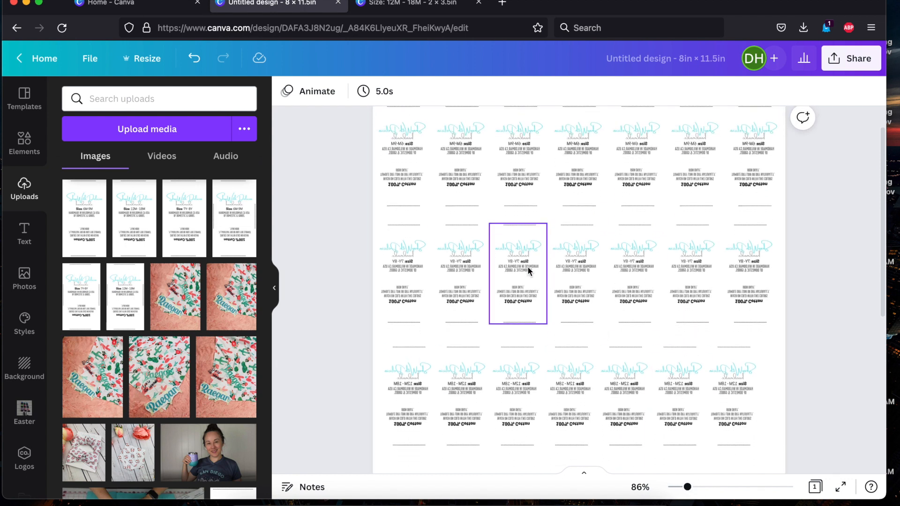
{"action": "left_click_drag", "start_coordinate": [400, 465], "coordinate": [392, 108]}
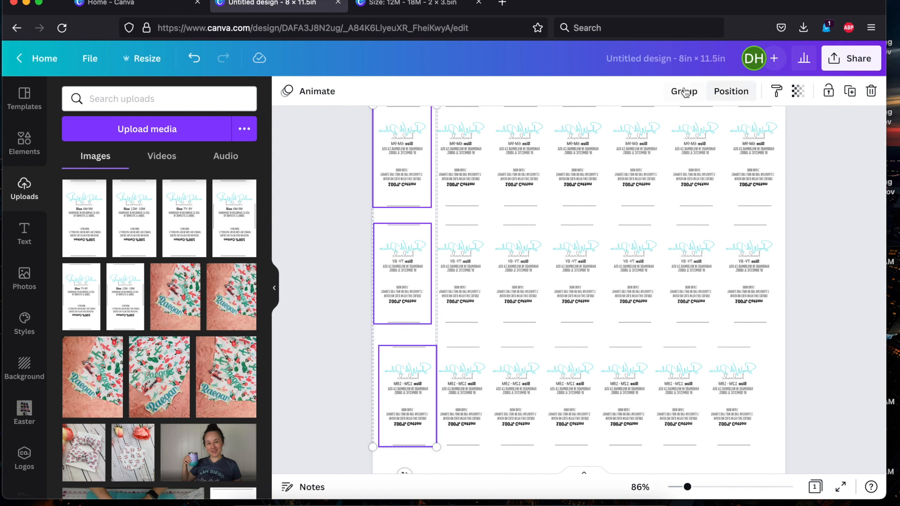
{"action": "left_click", "coordinate": [741, 90]}
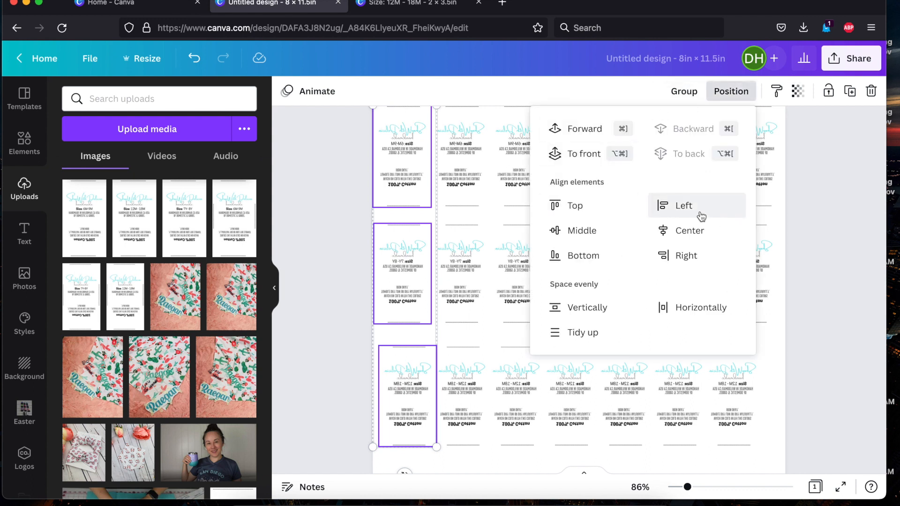
{"action": "left_click", "coordinate": [685, 210]}
{"action": "left_click", "coordinate": [857, 385]}
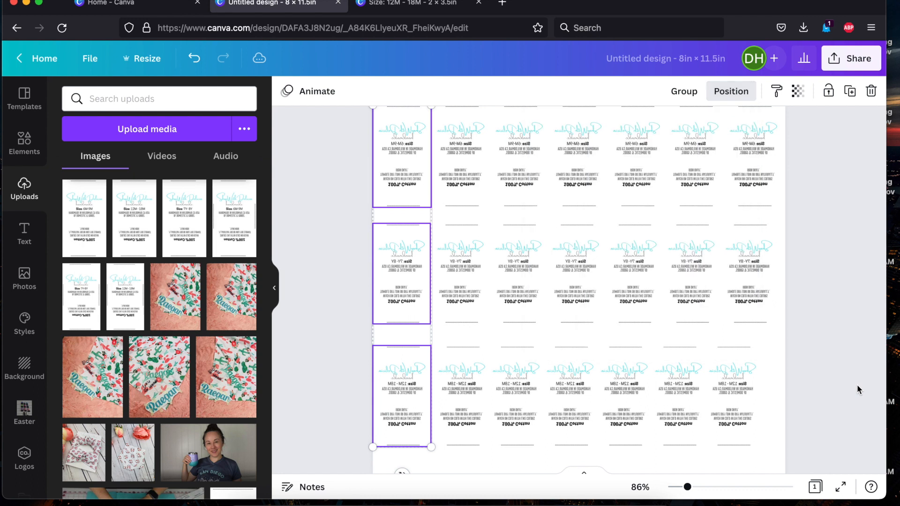
Align the right edges of the last label in each of the three rows
{"action": "left_click", "coordinate": [738, 411]}
{"action": "left_click", "coordinate": [758, 286], "text": "shift"}
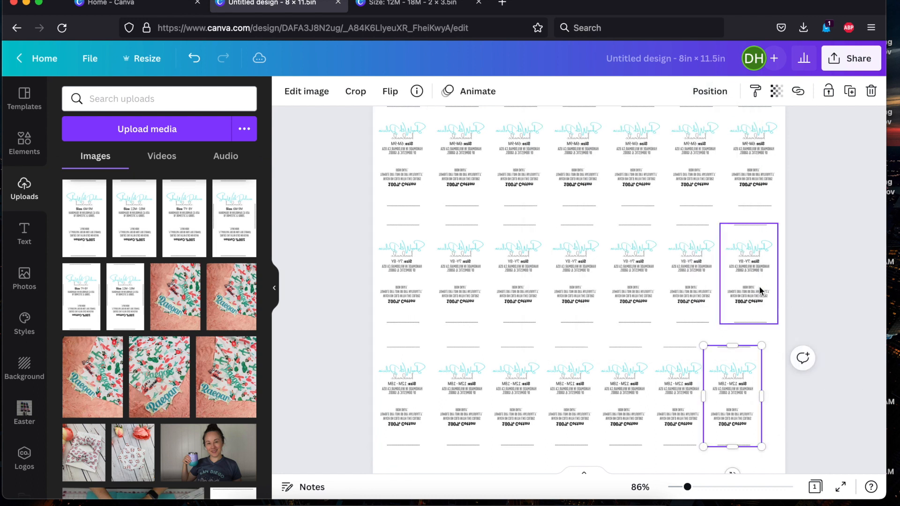
{"action": "left_click", "coordinate": [756, 181], "text": "shift"}
{"action": "left_click", "coordinate": [729, 94]}
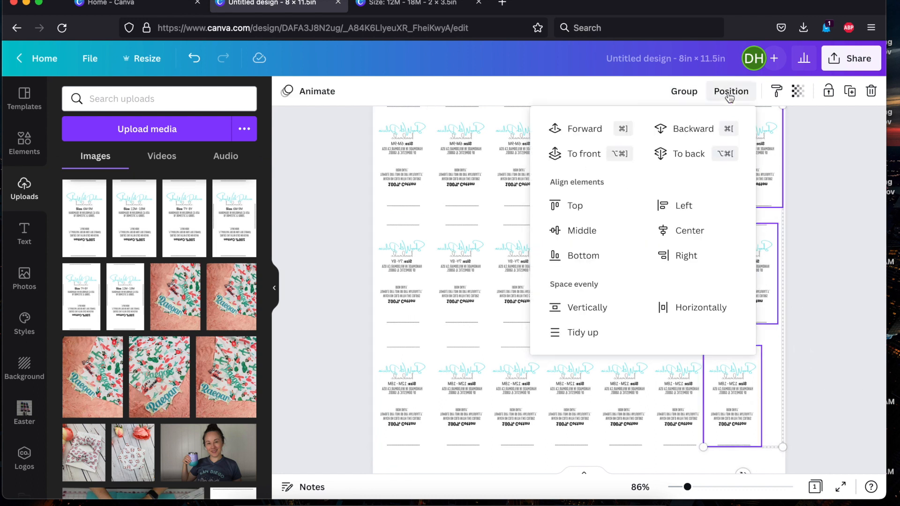
{"action": "left_click", "coordinate": [685, 256]}
{"action": "key", "text": "Escape"}
Left-align the three labels in the sixth column, and apply right alignment to them as well
{"action": "left_click_drag", "start_coordinate": [699, 457], "coordinate": [692, 137]}
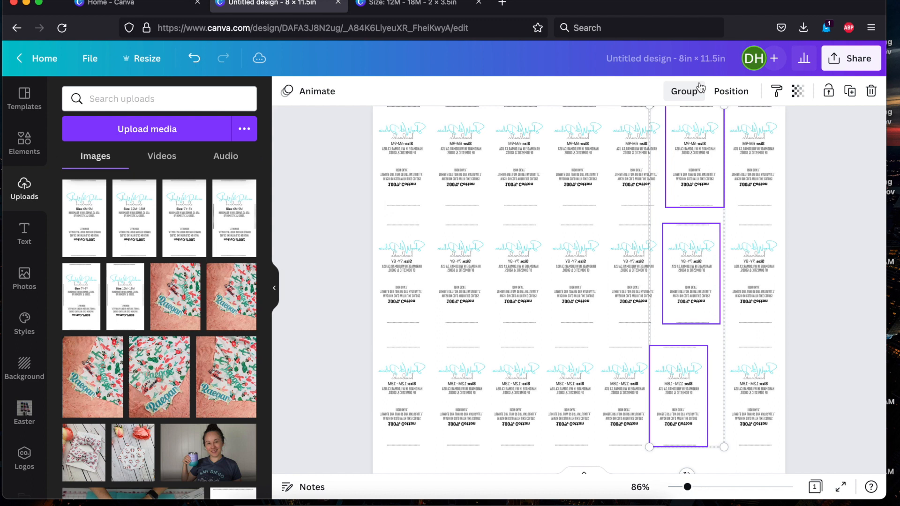
{"action": "left_click", "coordinate": [732, 92]}
{"action": "left_click", "coordinate": [685, 207]}
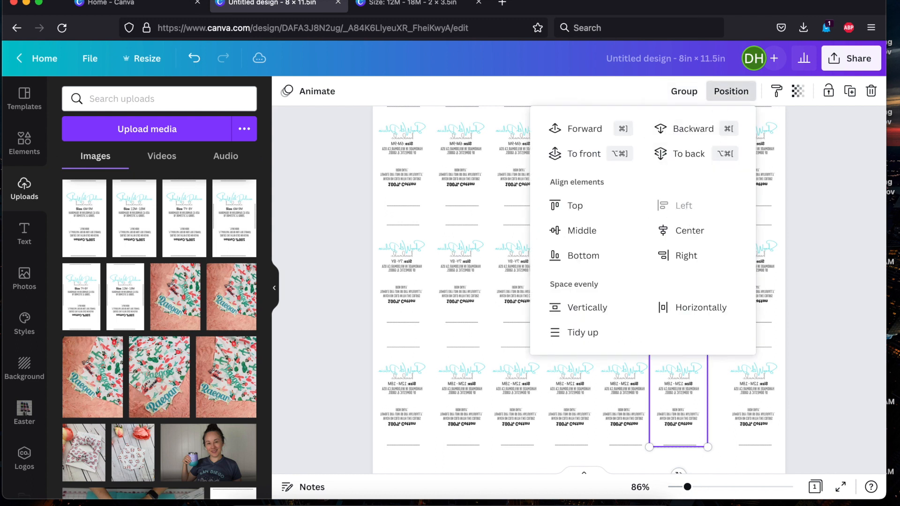
{"action": "left_click", "coordinate": [685, 257]}
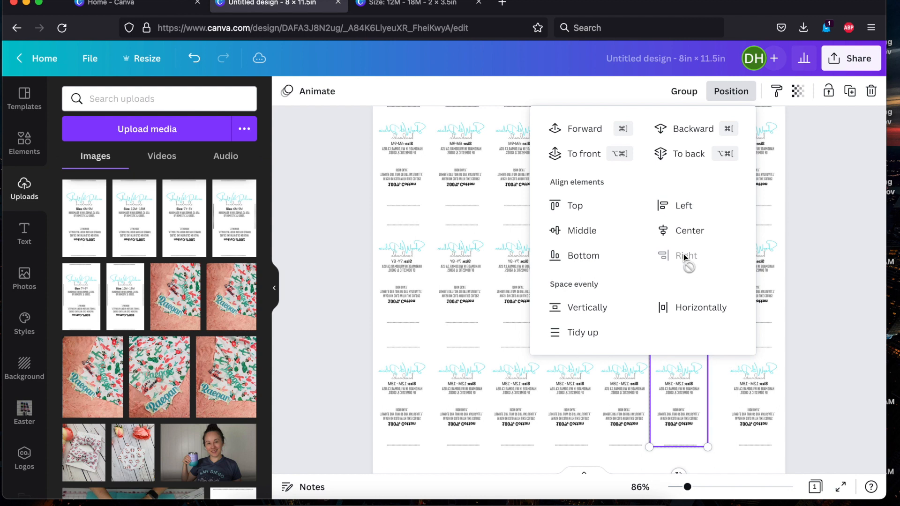
{"action": "left_click", "coordinate": [833, 292]}
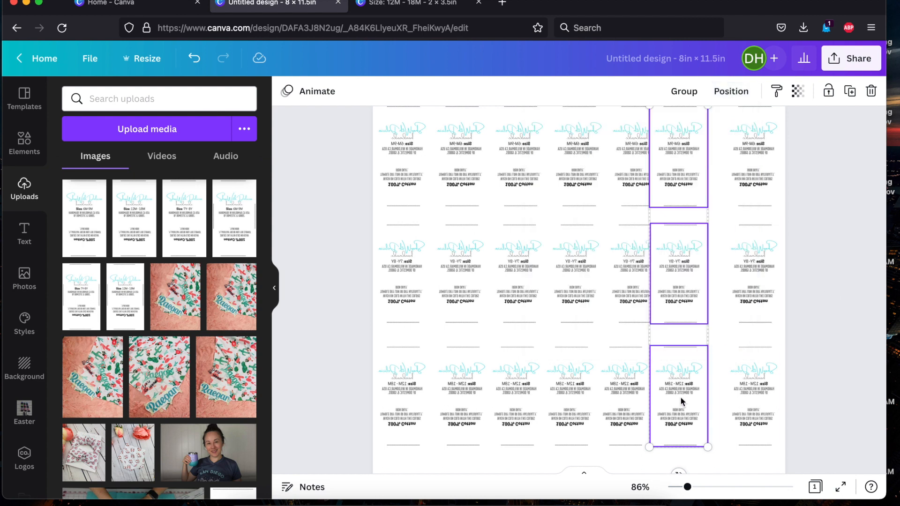
{"action": "left_click", "coordinate": [800, 413]}
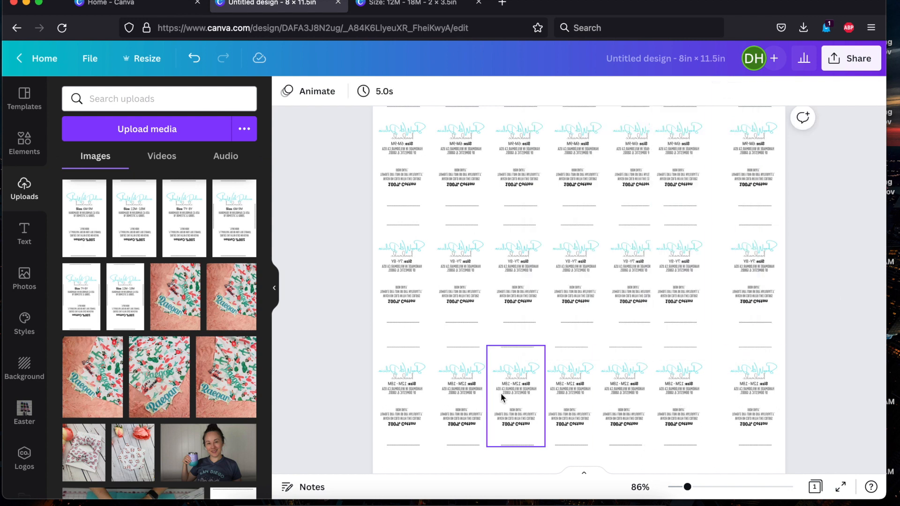
Align the left edges of the three labels in the second column
{"action": "left_click_drag", "start_coordinate": [460, 457], "coordinate": [461, 100]}
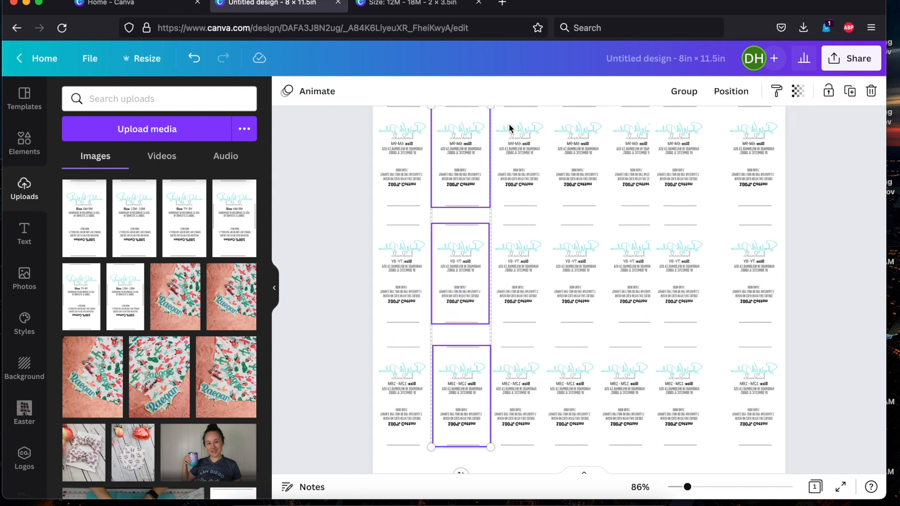
{"action": "left_click", "coordinate": [744, 92]}
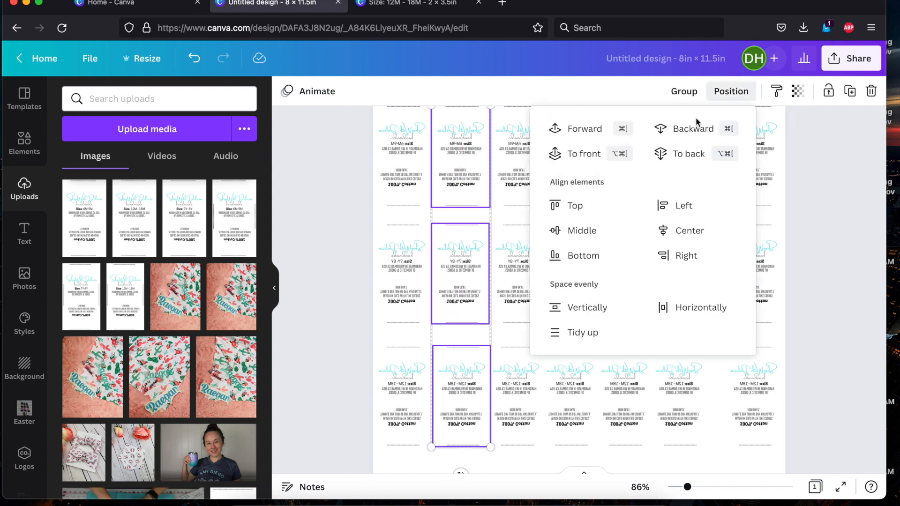
{"action": "left_click", "coordinate": [697, 207]}
{"action": "left_click", "coordinate": [845, 272]}
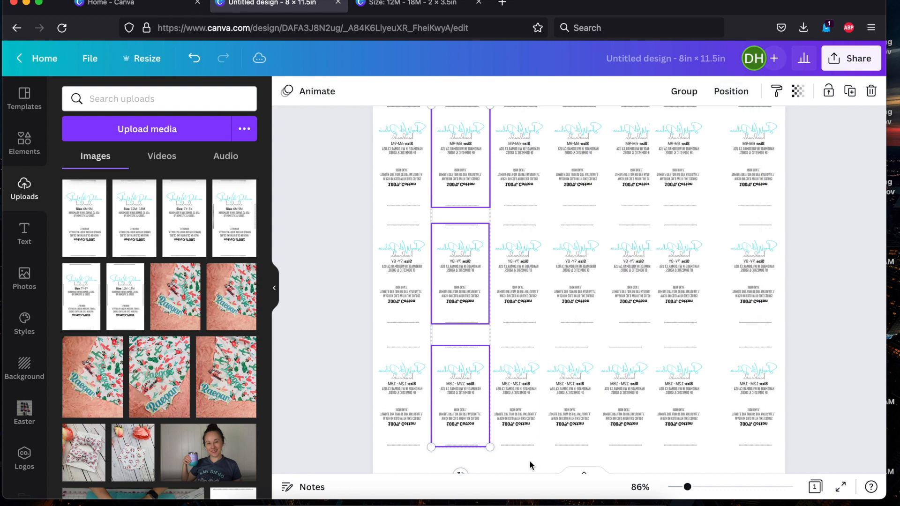
Align the left edges of the three labels in the third column, and align the fourth and fifth columns the same way
{"action": "left_click_drag", "start_coordinate": [518, 438], "coordinate": [511, 111]}
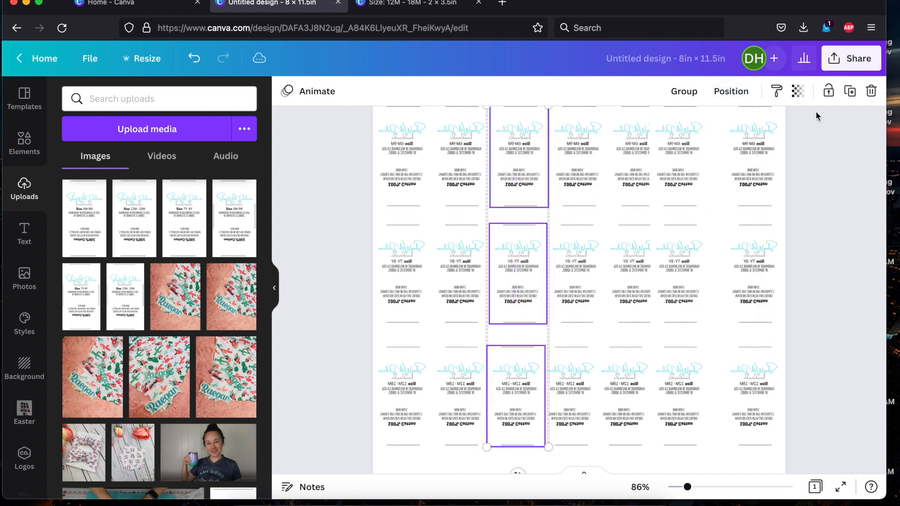
{"action": "left_click", "coordinate": [732, 91]}
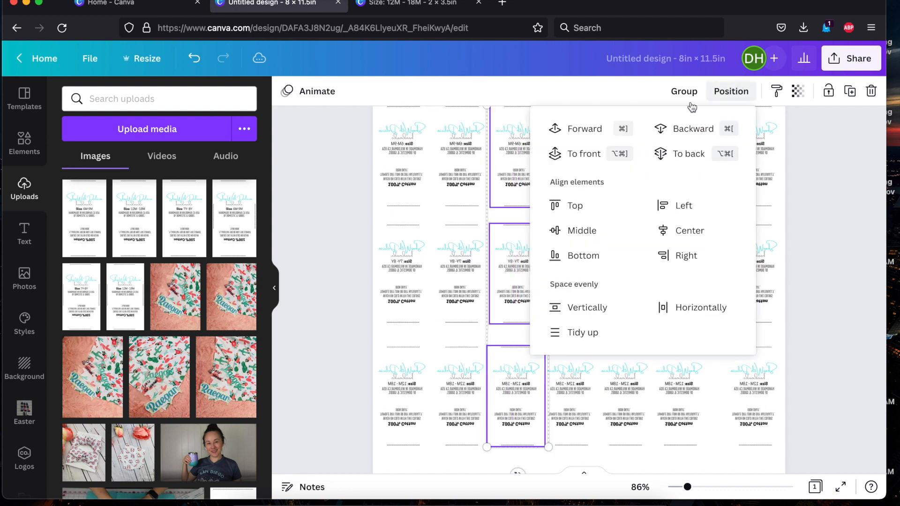
{"action": "left_click", "coordinate": [686, 206]}
{"action": "left_click", "coordinate": [816, 294]}
{"action": "left_click_drag", "start_coordinate": [632, 452], "coordinate": [634, 100]}
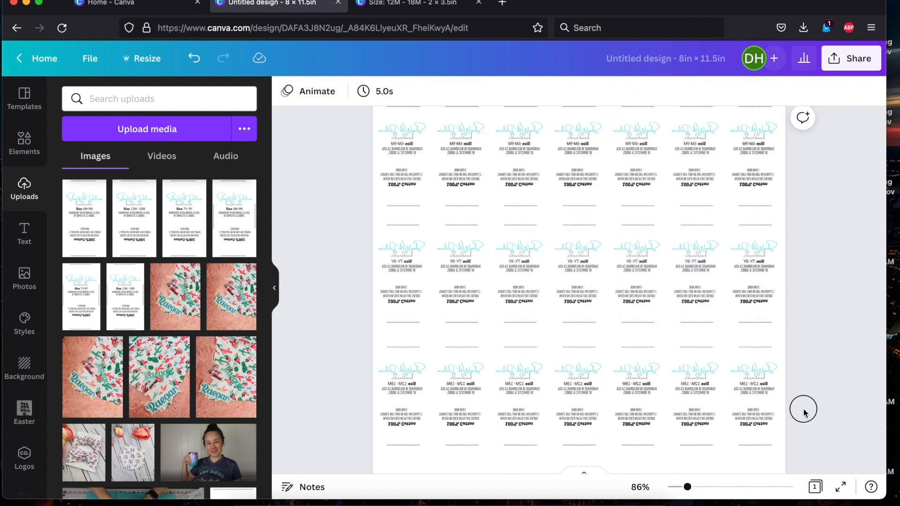
Group the seven labels of each row, so the three size rows form three separate groups
{"action": "left_click_drag", "start_coordinate": [803, 412], "coordinate": [413, 412]}
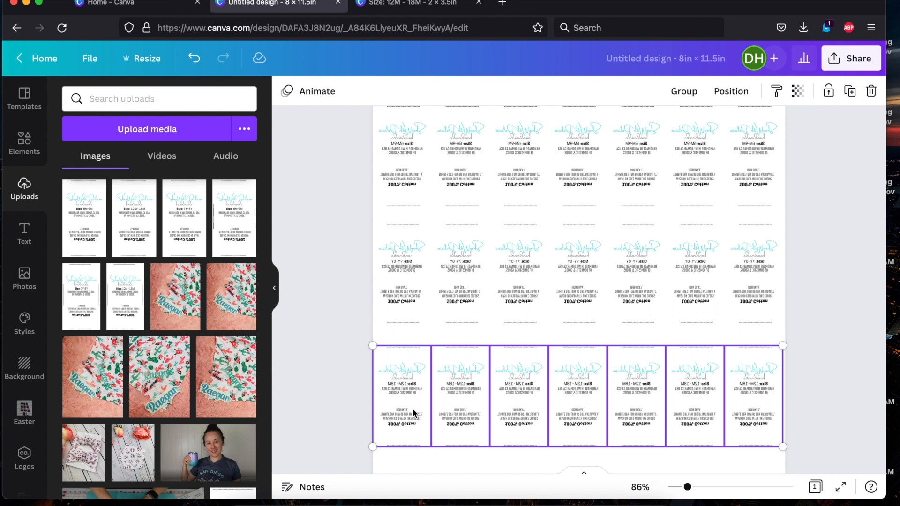
{"action": "left_click", "coordinate": [684, 91]}
{"action": "left_click_drag", "start_coordinate": [811, 266], "coordinate": [287, 295]}
{"action": "left_click", "coordinate": [684, 91]}
{"action": "left_click_drag", "start_coordinate": [814, 149], "coordinate": [338, 156]}
{"action": "left_click", "coordinate": [678, 90]}
Move the 7Y-8Y row directly beneath the 6M-9M row, and the 12M-18M row directly beneath the 7Y-8Y row
{"action": "left_click", "coordinate": [683, 301]}
{"action": "left_click", "coordinate": [685, 300]}
{"action": "left_click_drag", "start_coordinate": [685, 300], "coordinate": [685, 287]}
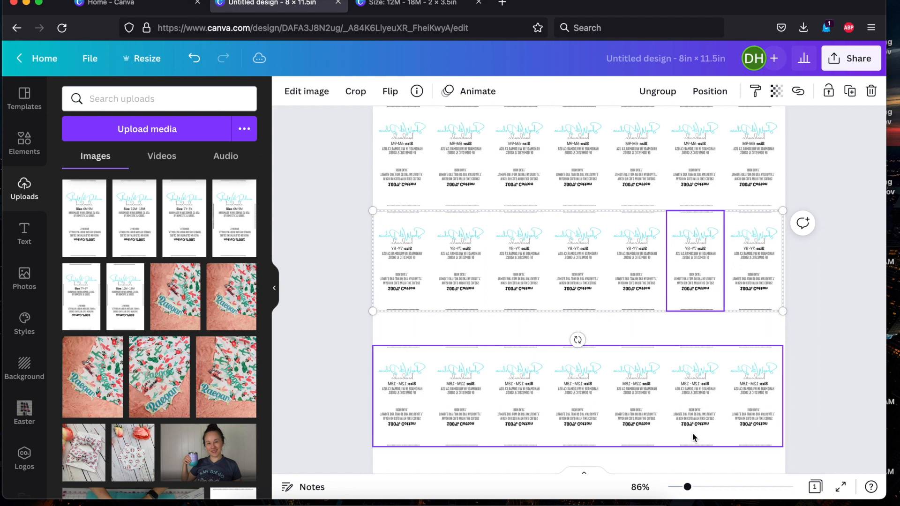
{"action": "left_click", "coordinate": [691, 375]}
{"action": "left_click_drag", "start_coordinate": [691, 375], "coordinate": [692, 340]}
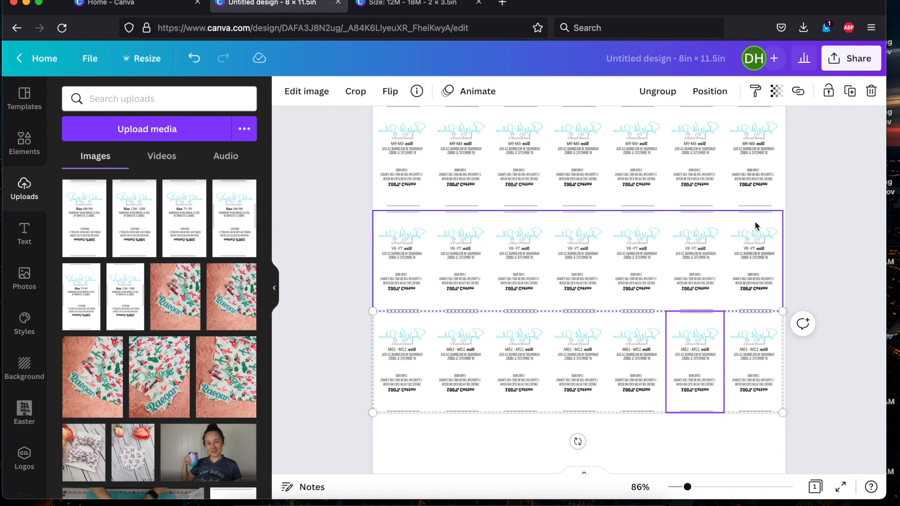
{"action": "left_click", "coordinate": [729, 240]}
{"action": "left_click_drag", "start_coordinate": [729, 240], "coordinate": [730, 236]}
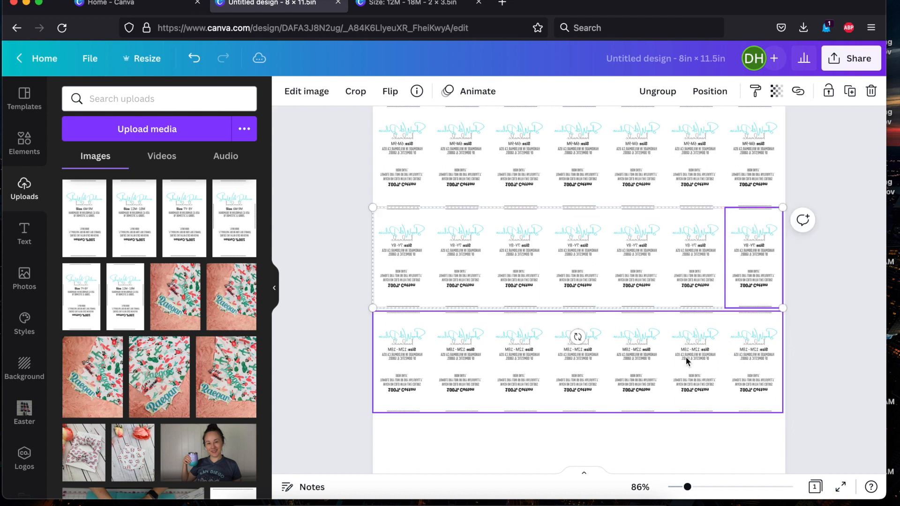
{"action": "left_click_drag", "start_coordinate": [686, 357], "coordinate": [686, 354]}
{"action": "left_click", "coordinate": [832, 214]}
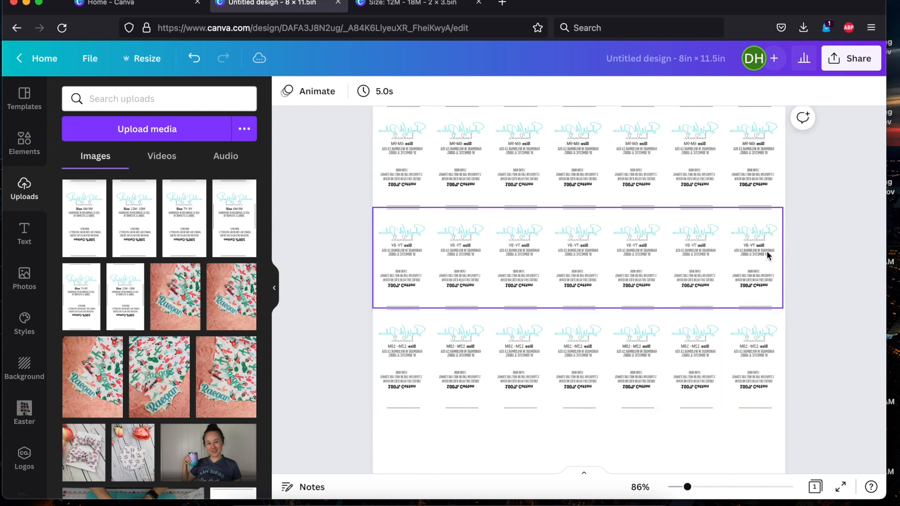
Add a line to the sheet and give it the short-dash style with a line weight of 1
{"action": "scroll", "coordinate": [766, 254], "scroll_direction": "up", "scroll_amount": 1}
{"action": "scroll", "coordinate": [766, 254], "scroll_direction": "down", "scroll_amount": 2}
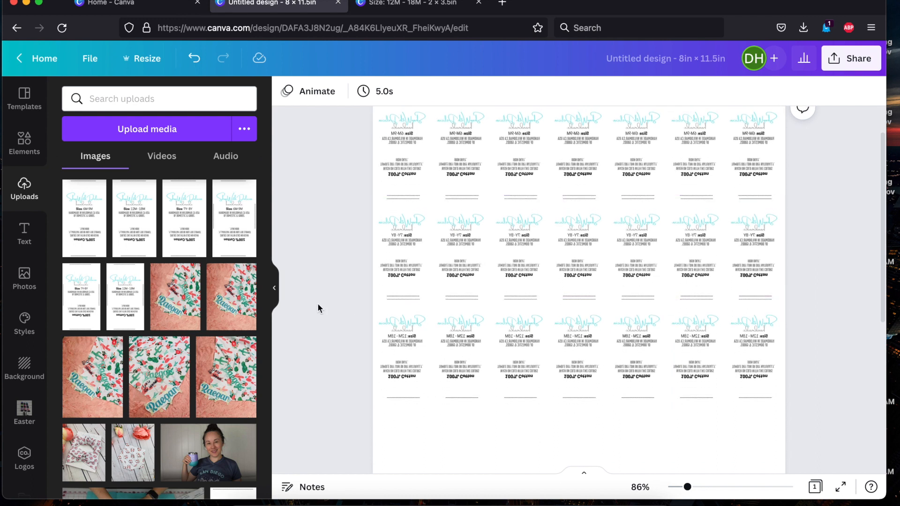
{"action": "left_click", "coordinate": [25, 143]}
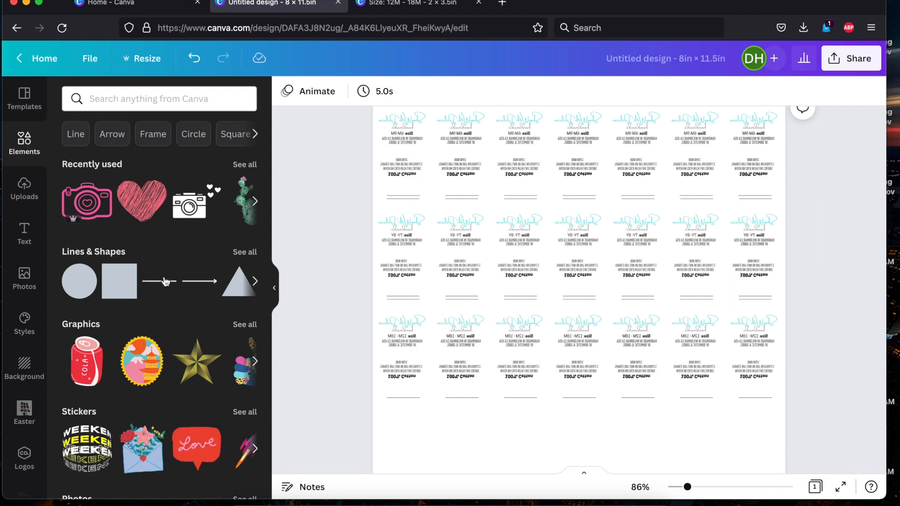
{"action": "left_click", "coordinate": [165, 281]}
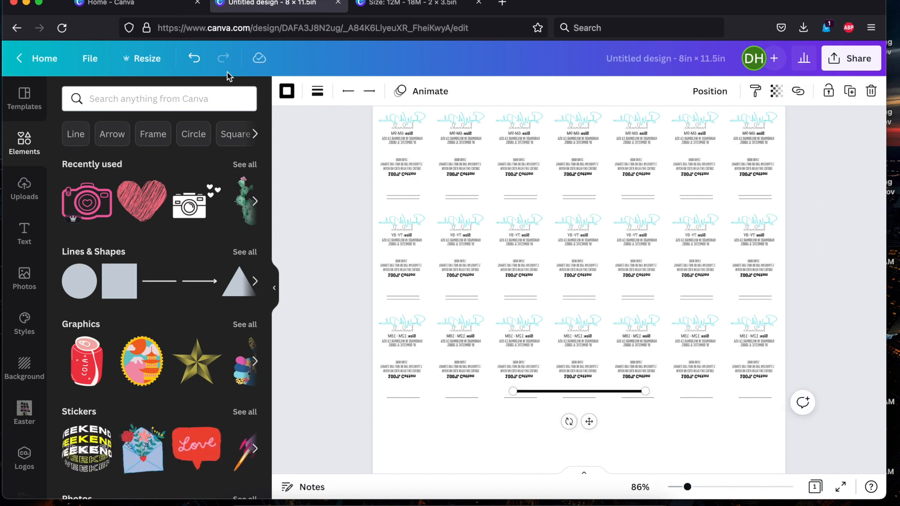
{"action": "left_click", "coordinate": [317, 94]}
{"action": "left_click", "coordinate": [431, 136]}
{"action": "left_click_drag", "start_coordinate": [322, 207], "coordinate": [320, 205]}
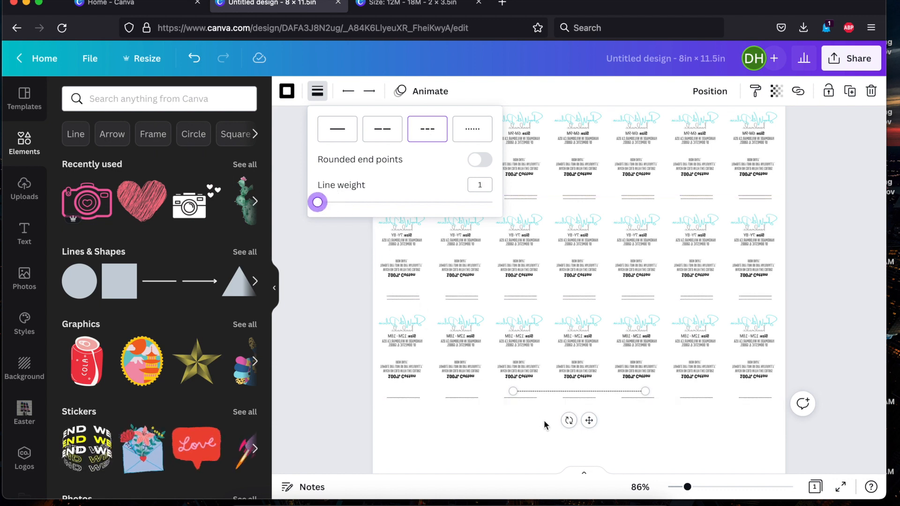
{"action": "left_click", "coordinate": [515, 446]}
Lengthen the dashed line in the blank area below the labels to nearly the height of the three rows, and colour it grey
{"action": "left_click_drag", "start_coordinate": [550, 391], "coordinate": [506, 428]}
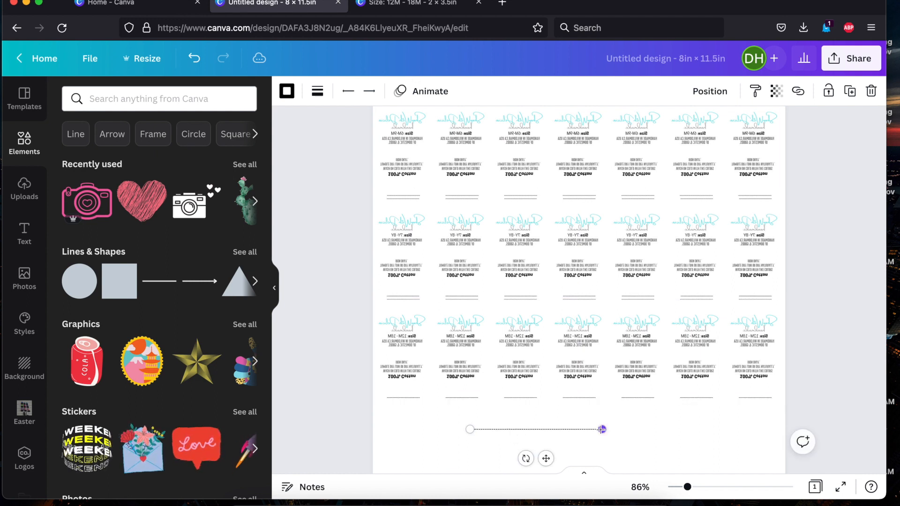
{"action": "left_click_drag", "start_coordinate": [662, 427], "coordinate": [726, 429]}
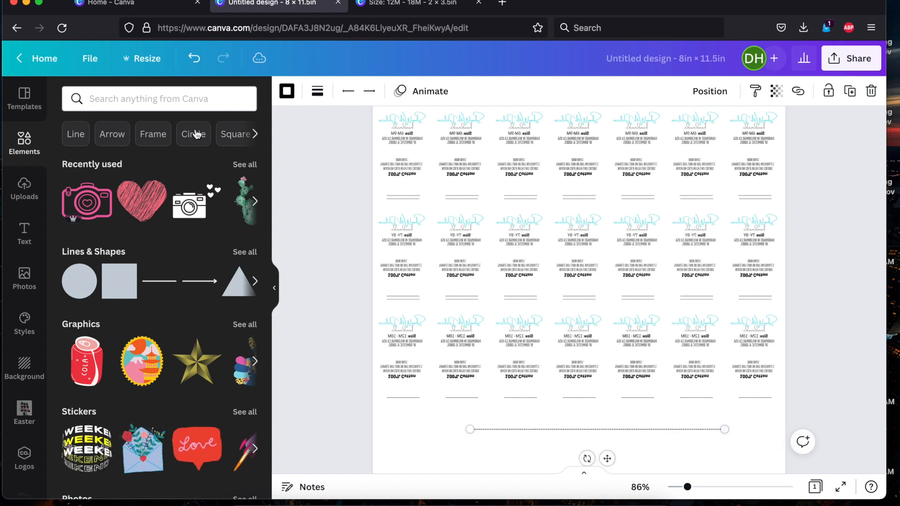
{"action": "left_click", "coordinate": [290, 93]}
{"action": "left_click", "coordinate": [177, 356]}
{"action": "left_click", "coordinate": [709, 444]}
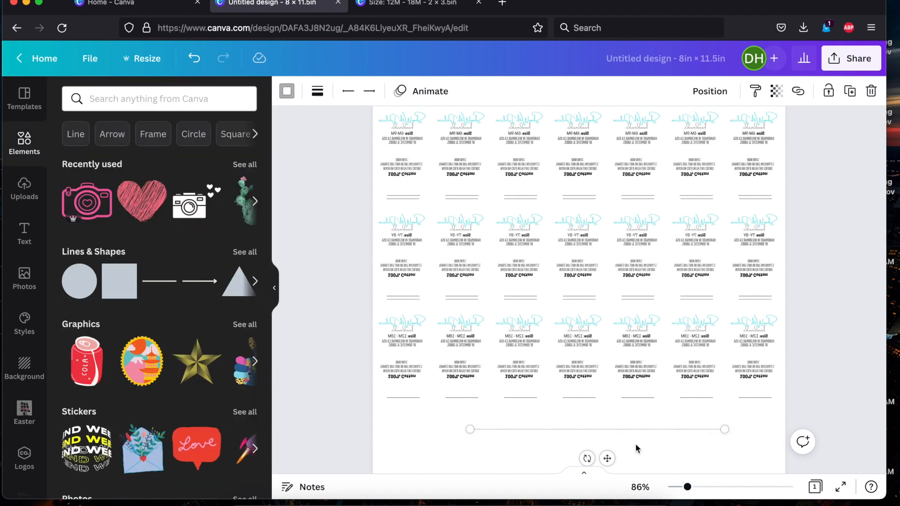
Rotate the dashed line to vertical between the fourth and fifth columns, and place a copy between the fifth and sixth columns
{"action": "left_click_drag", "start_coordinate": [586, 458], "coordinate": [555, 417]}
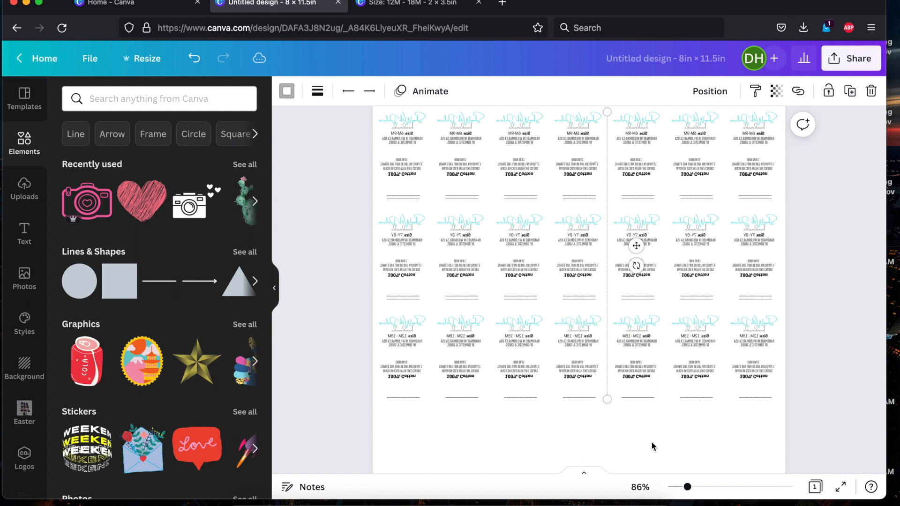
{"action": "left_click", "coordinate": [651, 443]}
{"action": "key", "text": "super+v"}
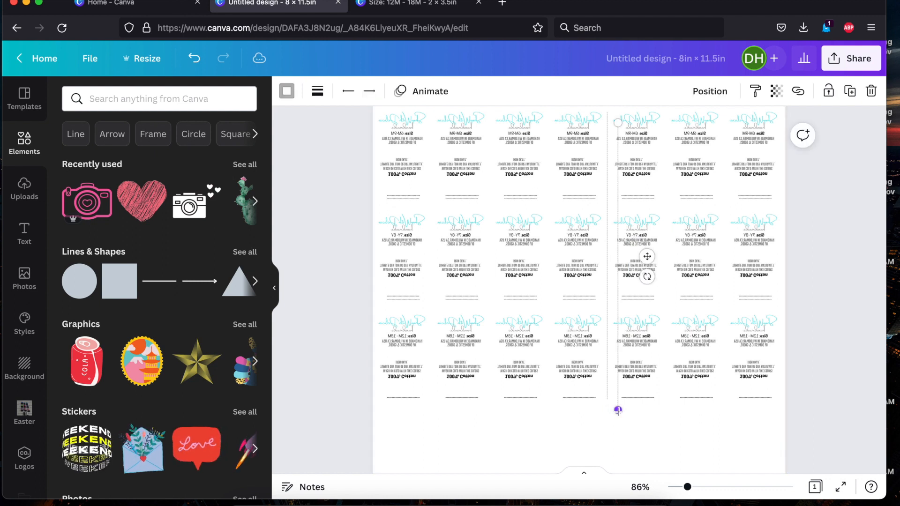
{"action": "left_click_drag", "start_coordinate": [615, 308], "coordinate": [665, 288]}
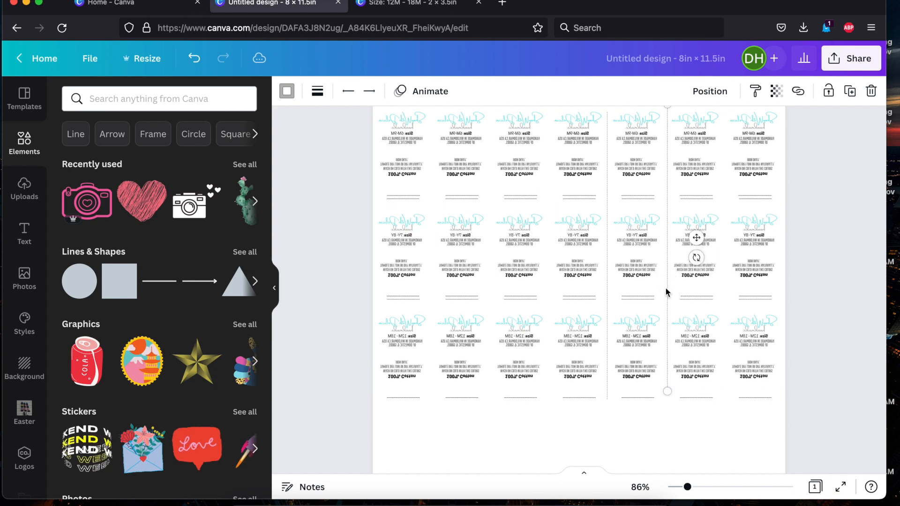
Place copies of the vertical dashed line after the first, second, third and sixth label columns
{"action": "key", "text": "super+v"}
{"action": "key", "text": "super+v"}
{"action": "key", "text": "super+v"}
{"action": "left_click_drag", "start_coordinate": [639, 397], "coordinate": [429, 358]}
{"action": "left_click", "coordinate": [617, 351]}
{"action": "left_click_drag", "start_coordinate": [615, 349], "coordinate": [488, 331]}
{"action": "left_click_drag", "start_coordinate": [629, 358], "coordinate": [550, 335]}
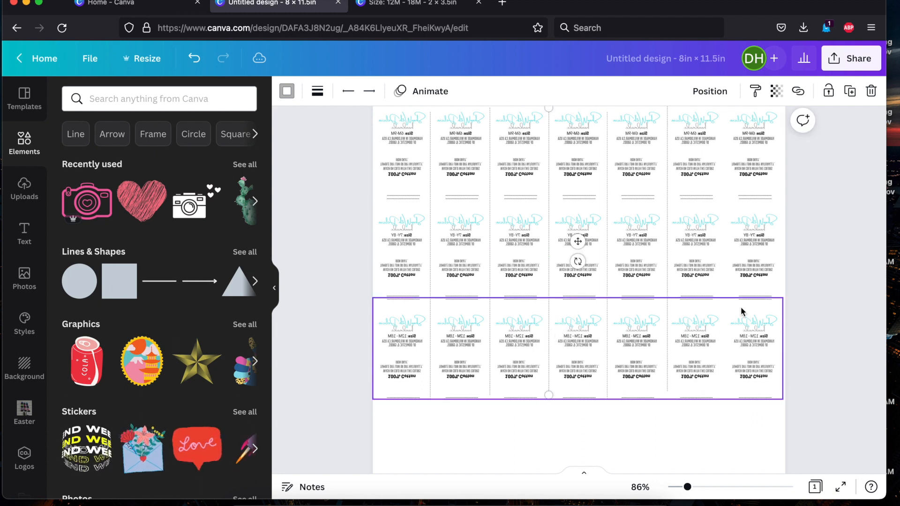
{"action": "key", "text": "super+d"}
{"action": "left_click_drag", "start_coordinate": [618, 288], "coordinate": [723, 272]}
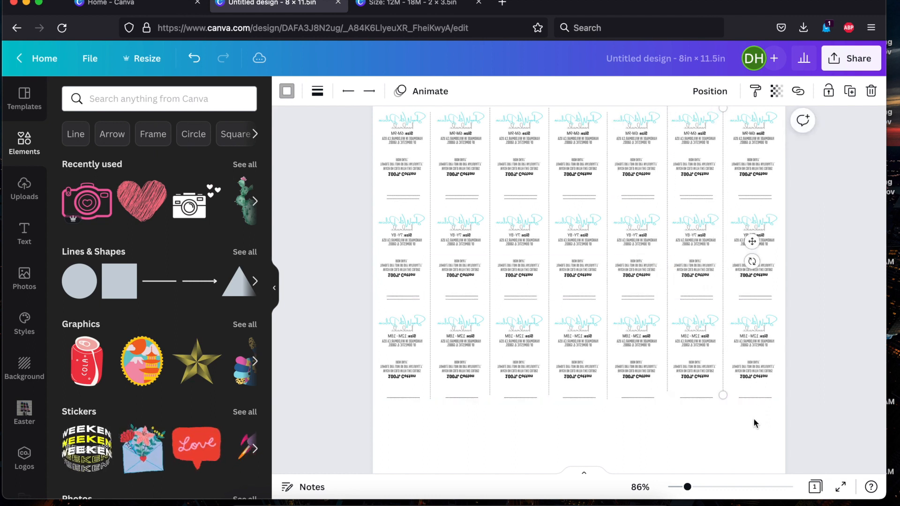
Place copies of the vertical dashed line along the outer edges of the last and first label columns
{"action": "left_click", "coordinate": [750, 439]}
{"action": "key", "text": "super+d"}
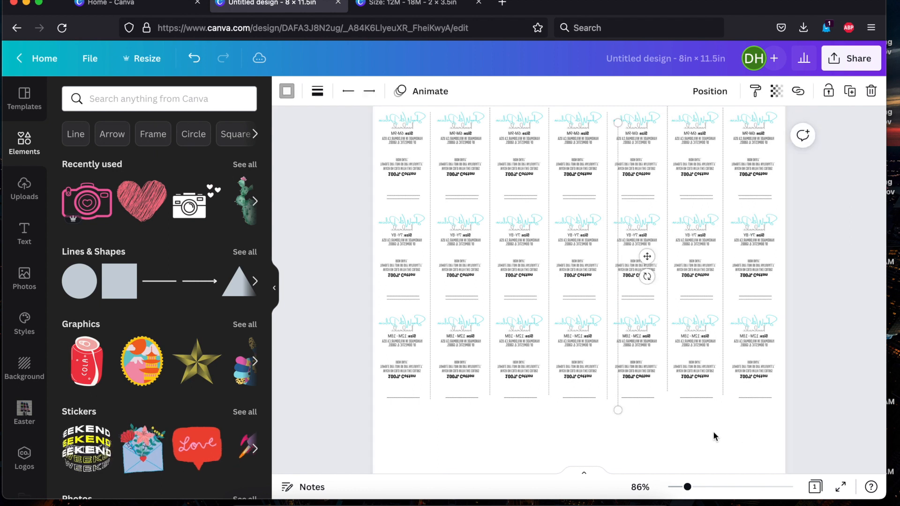
{"action": "left_click_drag", "start_coordinate": [619, 309], "coordinate": [782, 291]}
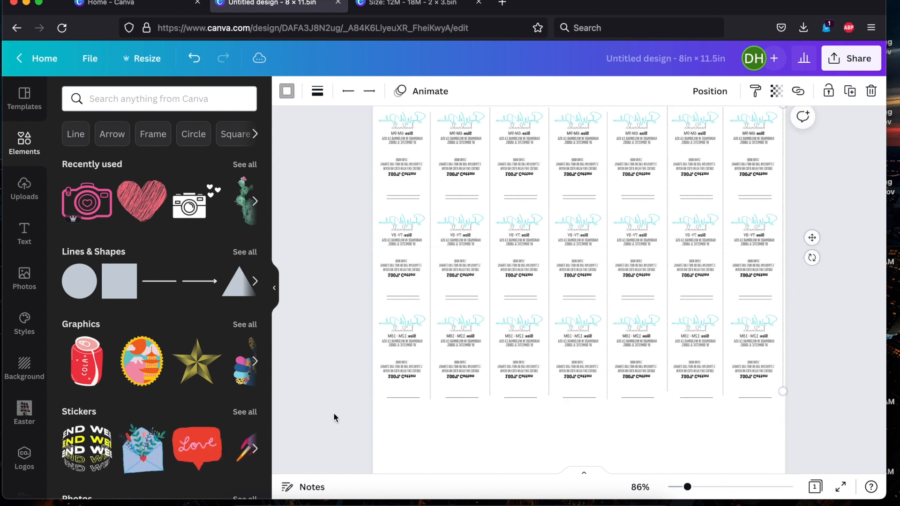
{"action": "left_click", "coordinate": [619, 411]}
{"action": "left_click_drag", "start_coordinate": [618, 281], "coordinate": [377, 256]}
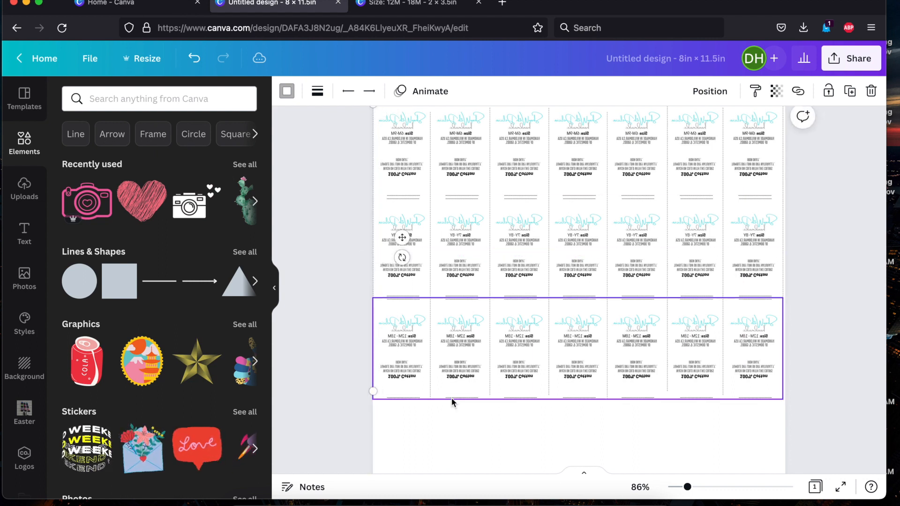
{"action": "left_click", "coordinate": [459, 444]}
Open the download options for the finished label sheet and set the file type to PDF Print
{"action": "left_click", "coordinate": [700, 486]}
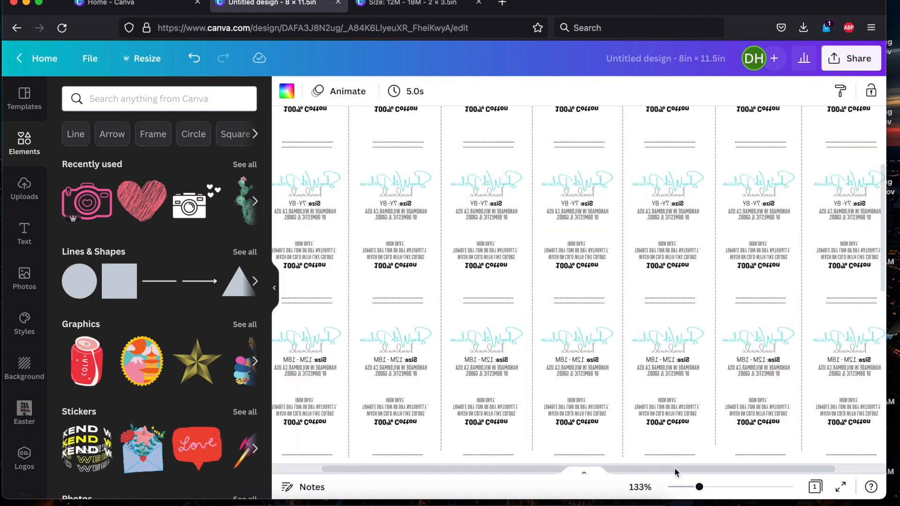
{"action": "left_click", "coordinate": [675, 490]}
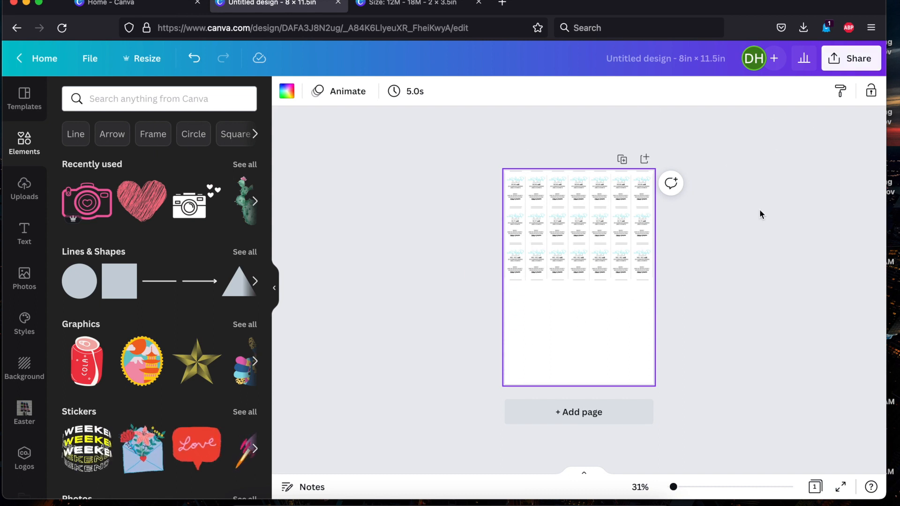
{"action": "left_click", "coordinate": [858, 51]}
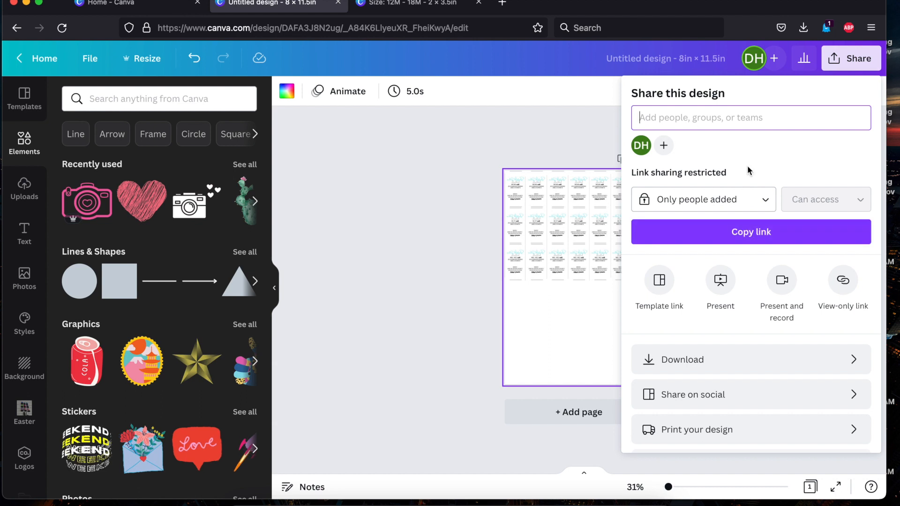
{"action": "left_click", "coordinate": [680, 362]}
{"action": "left_click", "coordinate": [704, 147]}
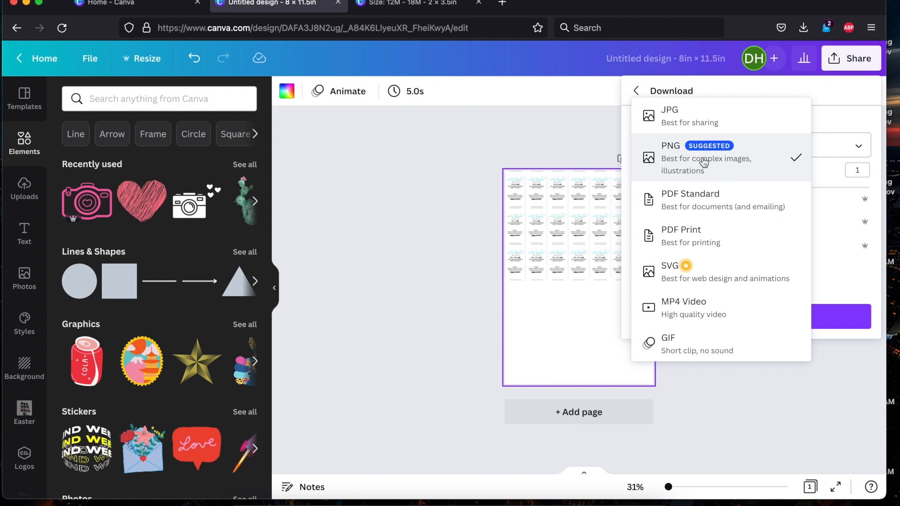
{"action": "left_click", "coordinate": [697, 240]}
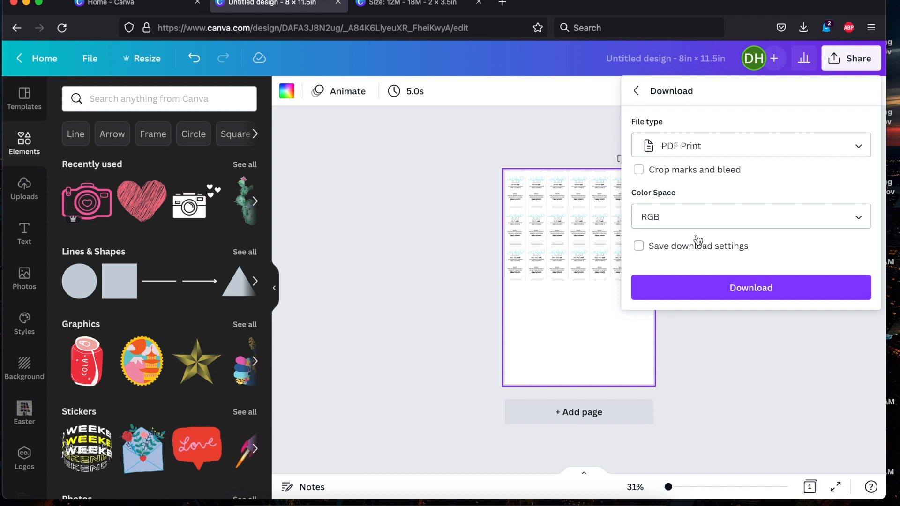
Set the color space to CMYK and download the PDF
{"action": "left_click", "coordinate": [697, 221]}
{"action": "left_click", "coordinate": [697, 221]}
{"action": "left_click", "coordinate": [698, 225]}
{"action": "left_click", "coordinate": [697, 242]}
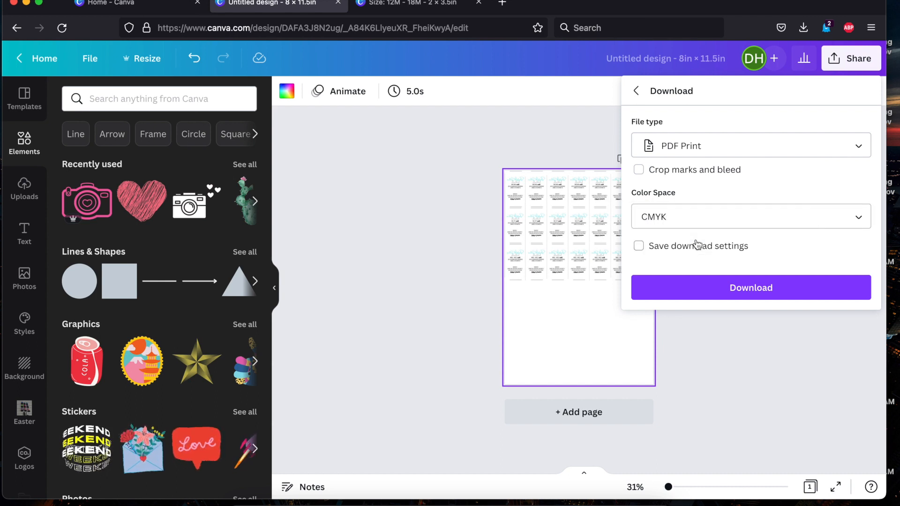
{"action": "left_click", "coordinate": [744, 294]}
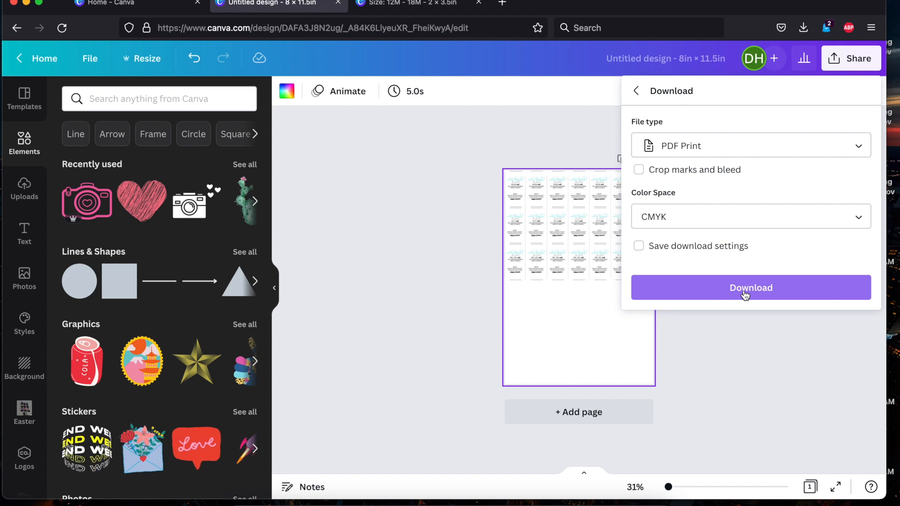
{"action": "left_click", "coordinate": [744, 294]}
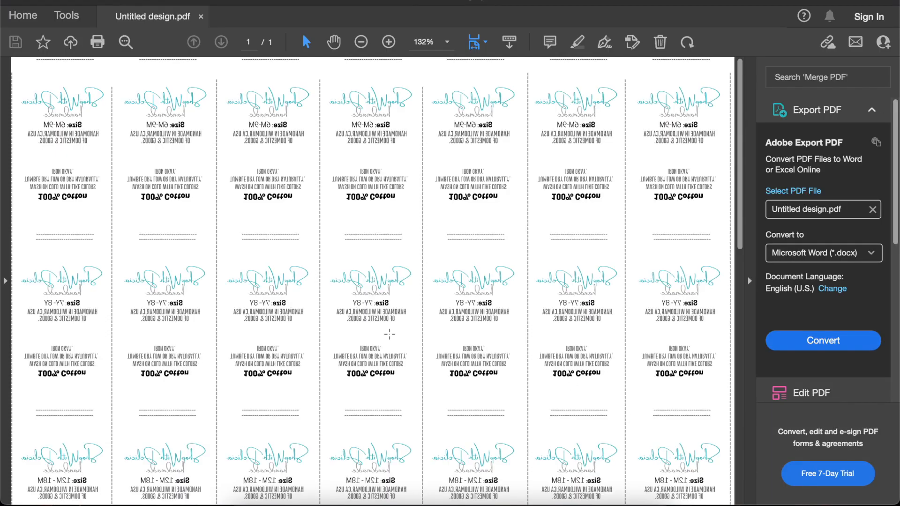
In Adobe Acrobat, open the print settings for Untitled design.pdf
{"action": "left_click", "coordinate": [207, 176]}
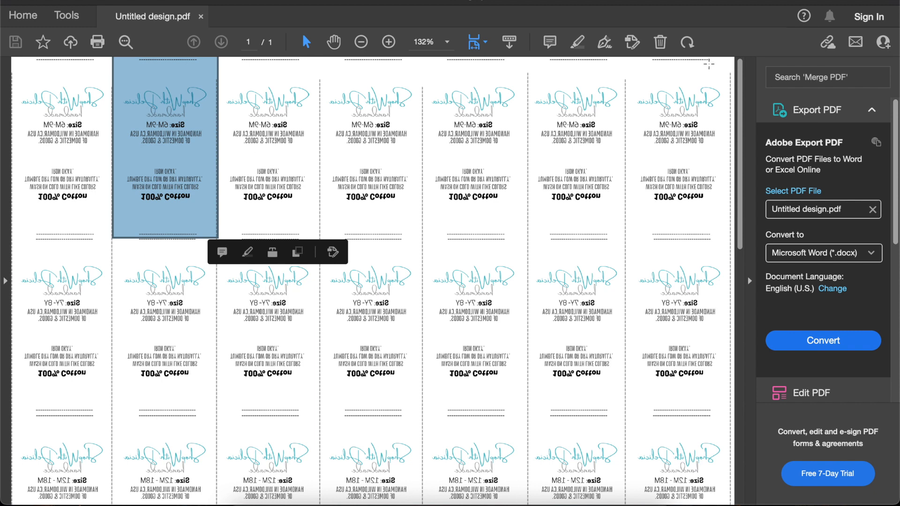
{"action": "left_click", "coordinate": [97, 45]}
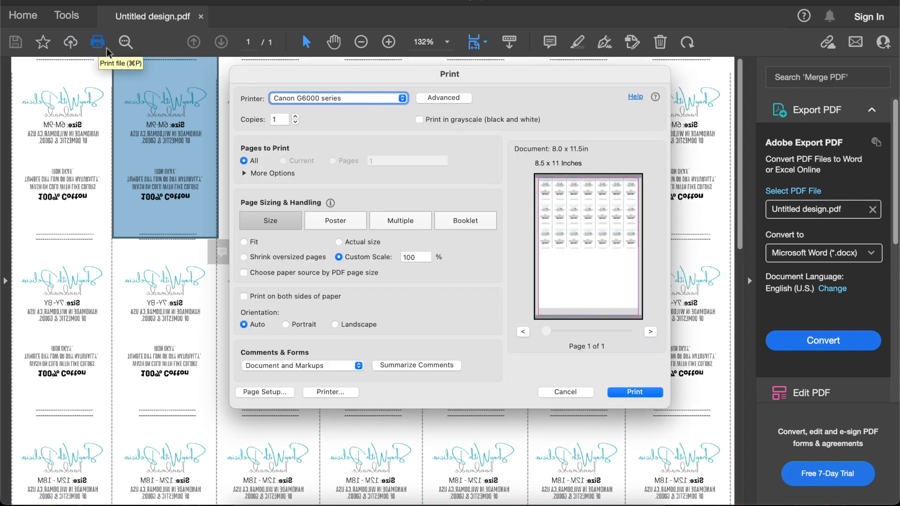